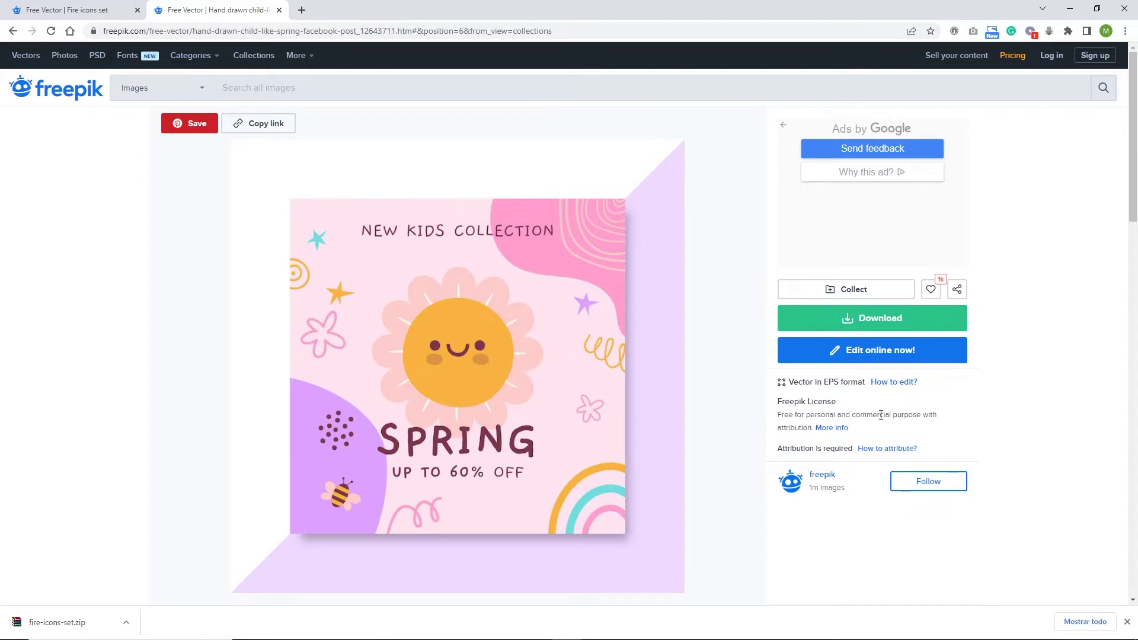
# Show the spring vector's download options on Freepik, and open the freepik folder inside 25 kids sun\tutorial in File Explorer.
pyautogui.click(858, 321)
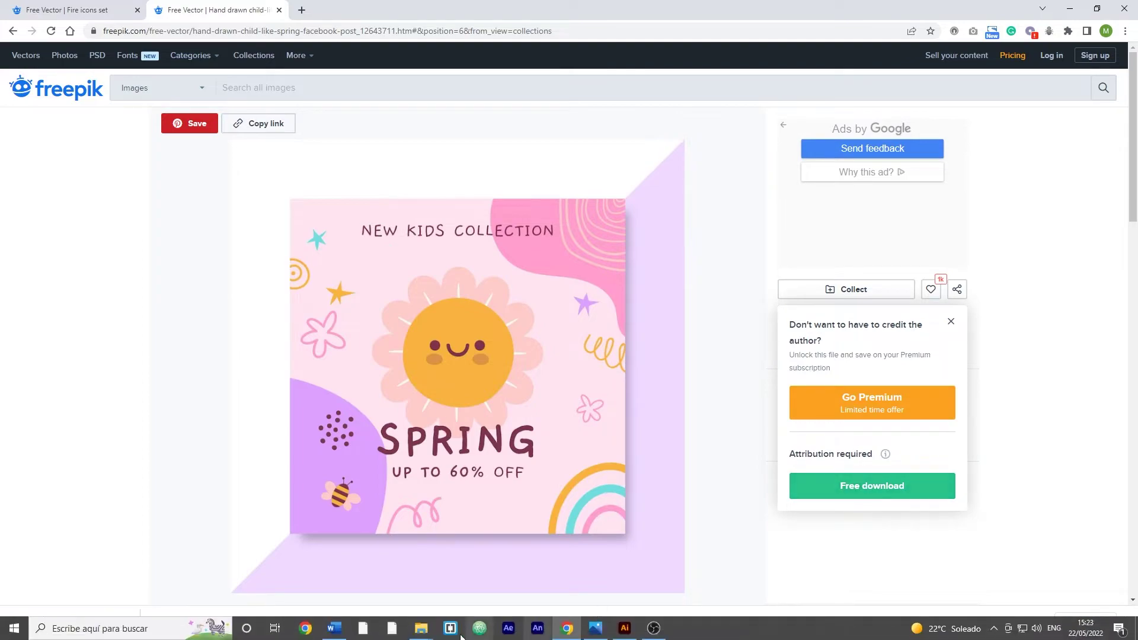
pyautogui.moveTo(421, 627)
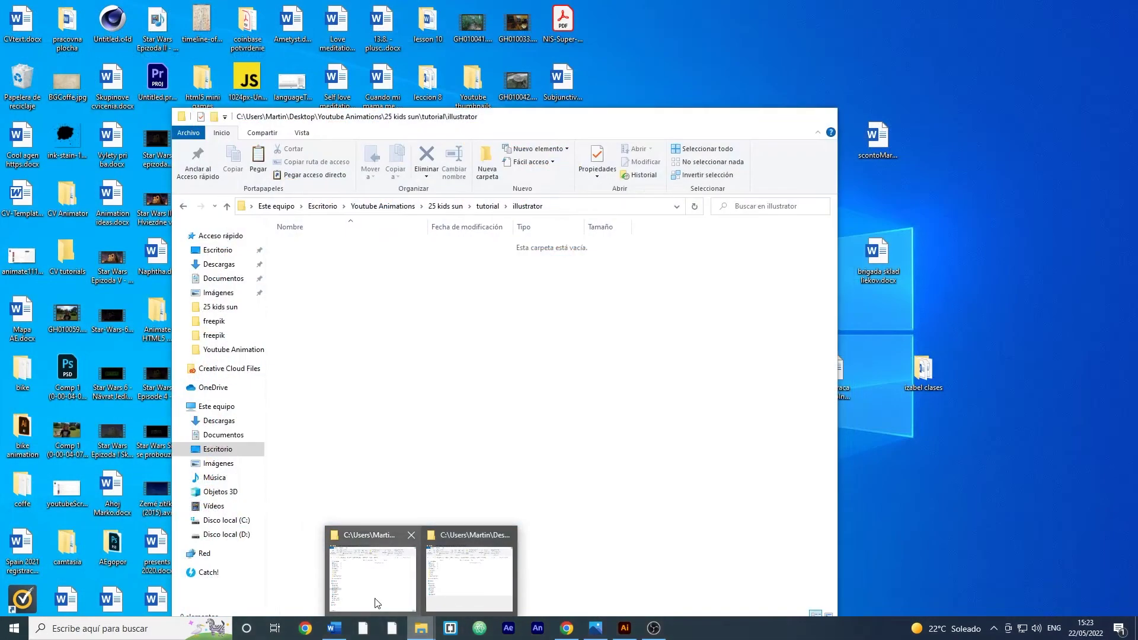
pyautogui.click(449, 601)
pyautogui.click(446, 207)
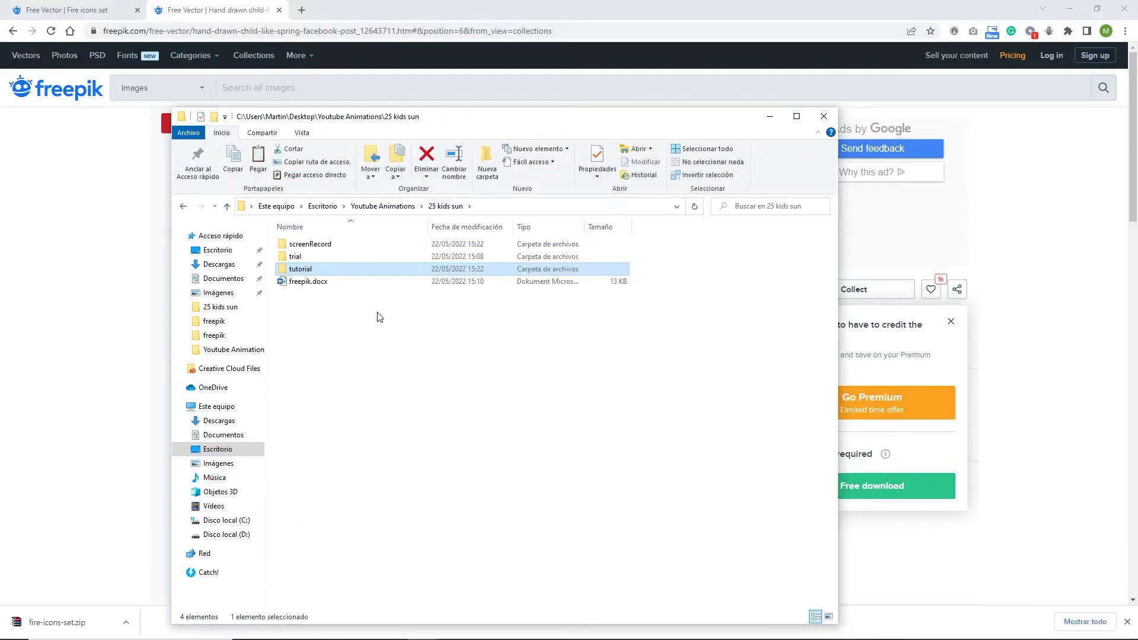
pyautogui.doubleClick(297, 274)
pyautogui.doubleClick(300, 244)
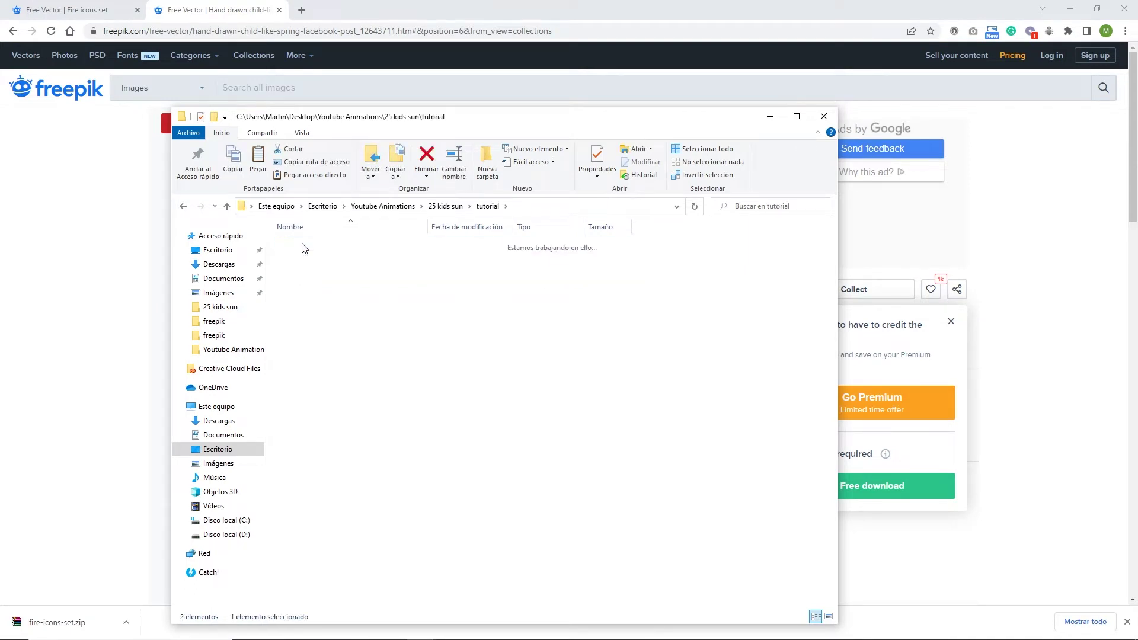
# Delete every file in the freepik folder except the hand-drawn-child-like-spring ZIP archive.
pyautogui.click(317, 321)
pyautogui.keyDown('shift'); pyautogui.click(305, 245); pyautogui.keyUp('shift')
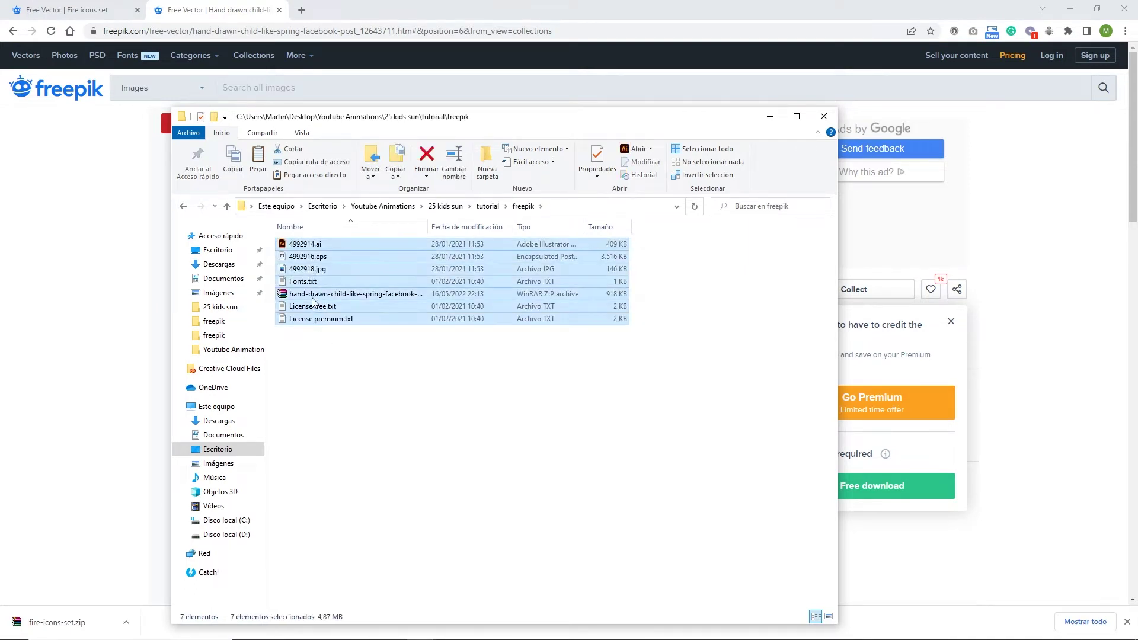
pyautogui.keyDown('ctrl'); pyautogui.click(314, 295); pyautogui.keyUp('ctrl')
pyautogui.press('Delete')
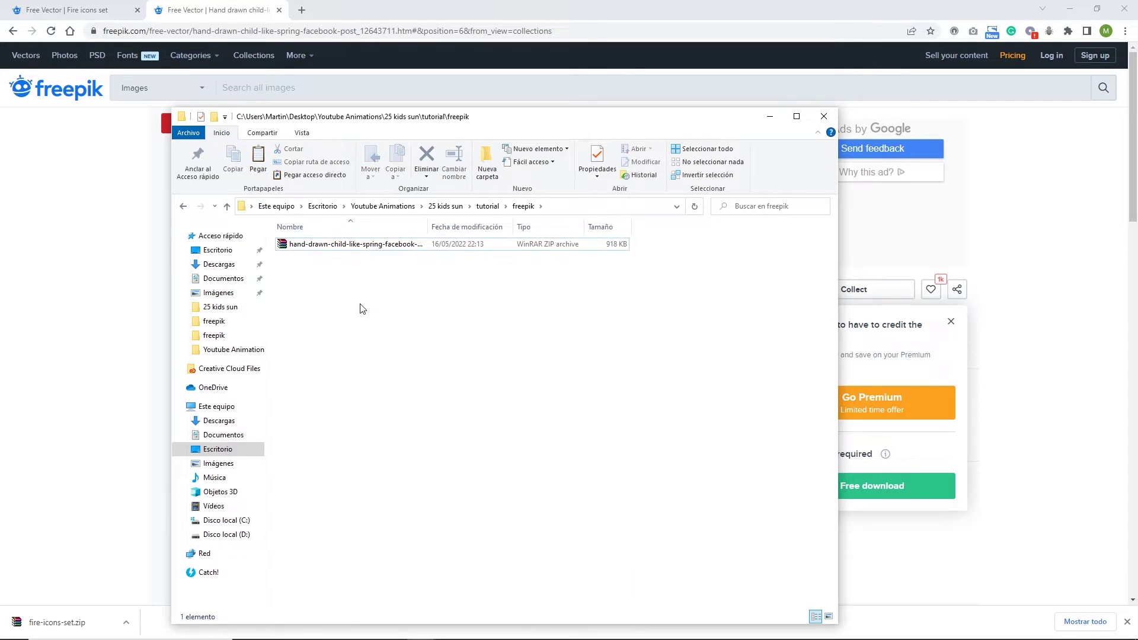
# Extract the hand-drawn-child-like-spring ZIP archive directly into the freepik folder.
pyautogui.click(341, 249)
pyautogui.rightClick(341, 249)
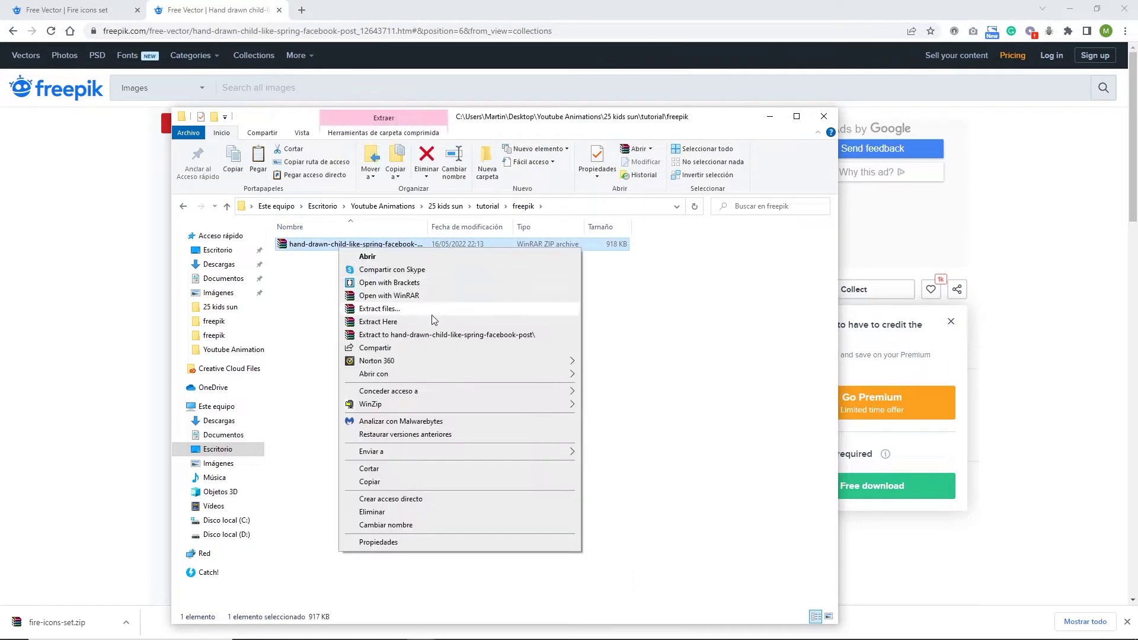
pyautogui.click(398, 323)
pyautogui.click(392, 390)
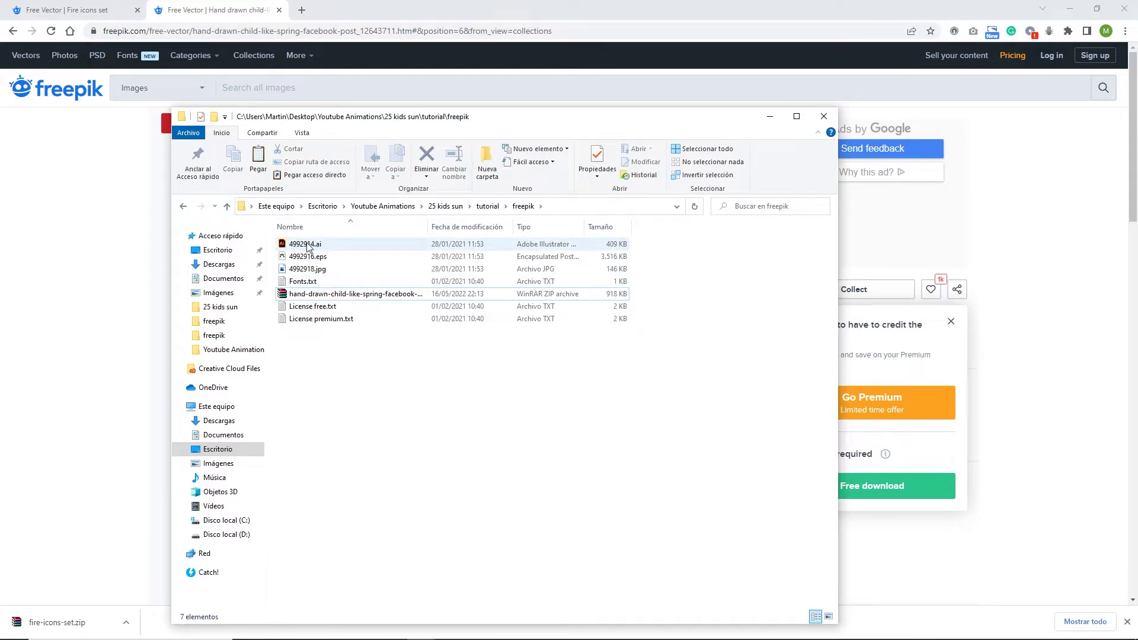
# Open 4992914.ai in Illustrator without replacing its missing fonts, and create a new 800 x 800 px RGB document.
pyautogui.doubleClick(305, 245)
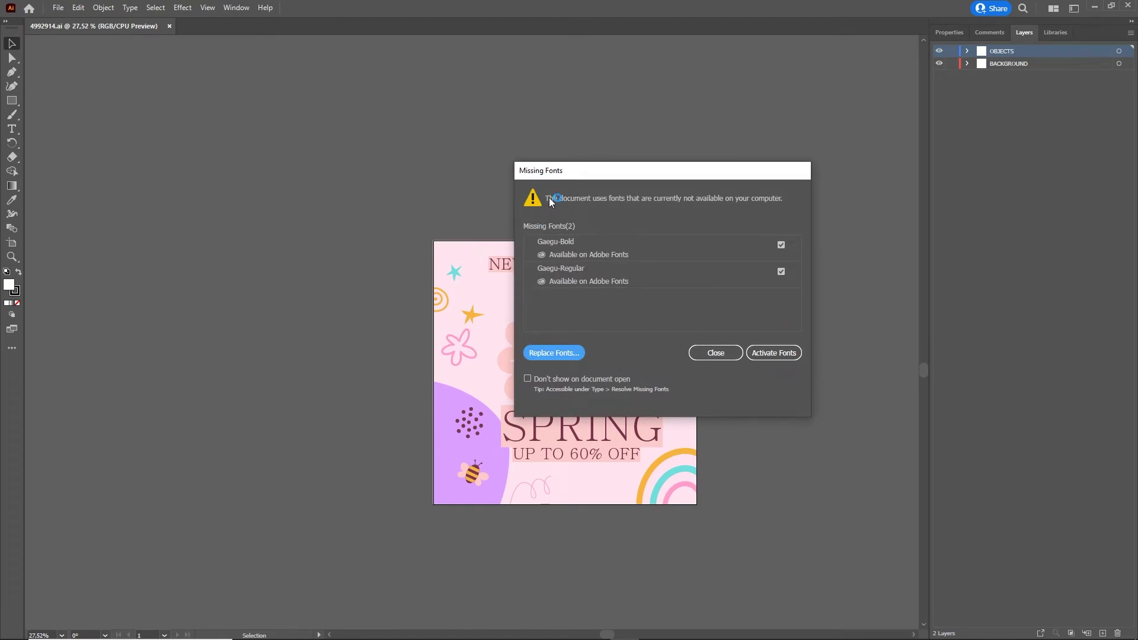
pyautogui.click(710, 353)
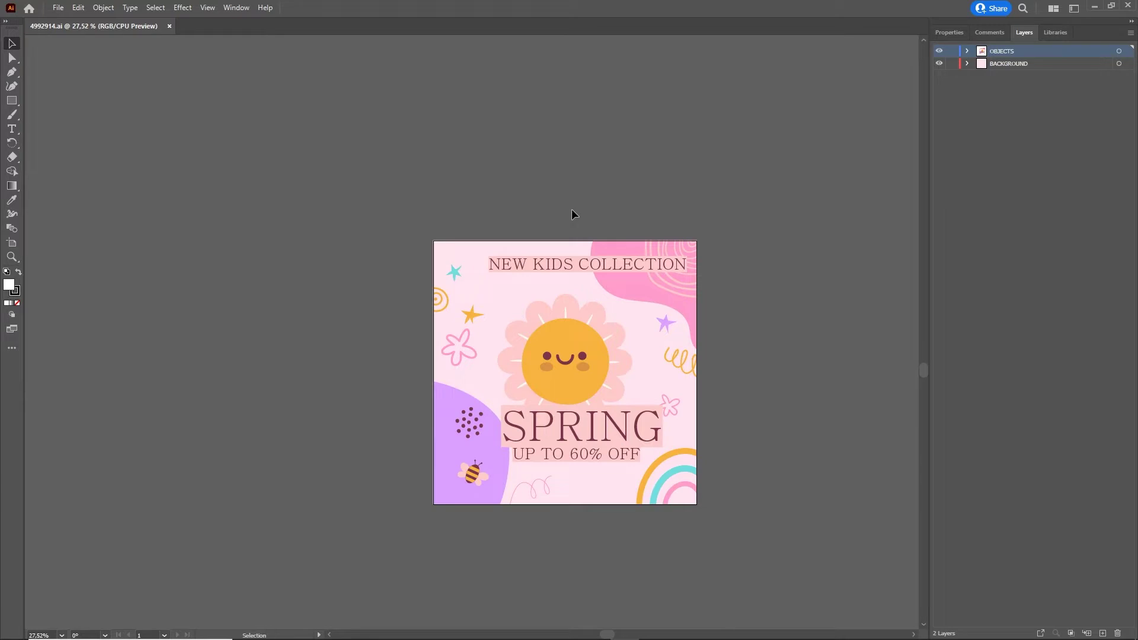
pyautogui.hotkey('ctrl', 'n')
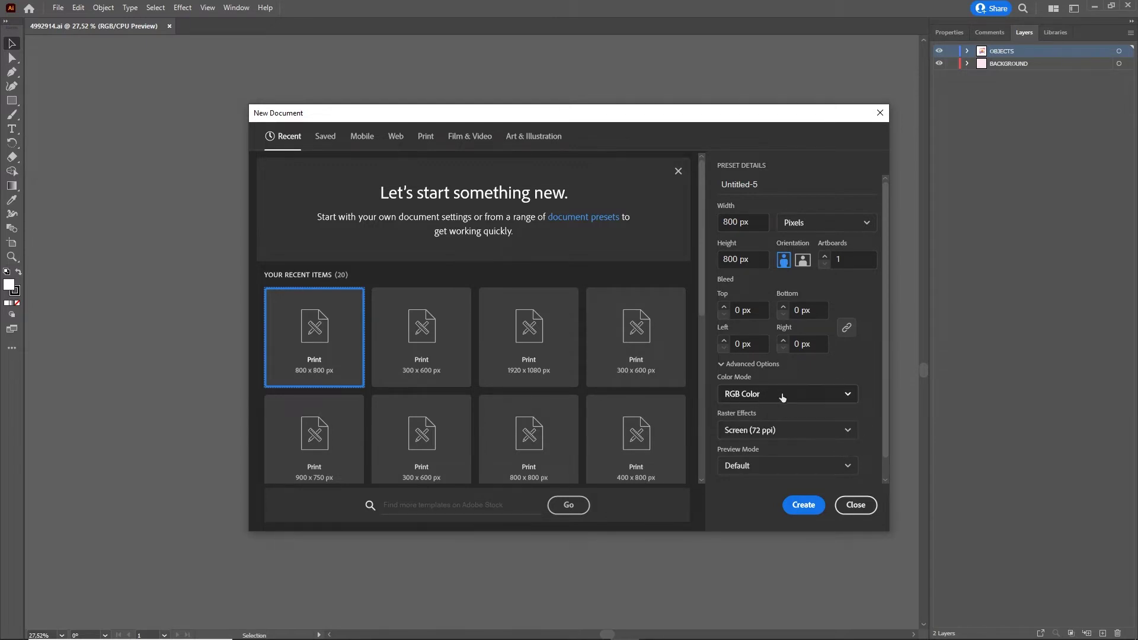
pyautogui.click(802, 505)
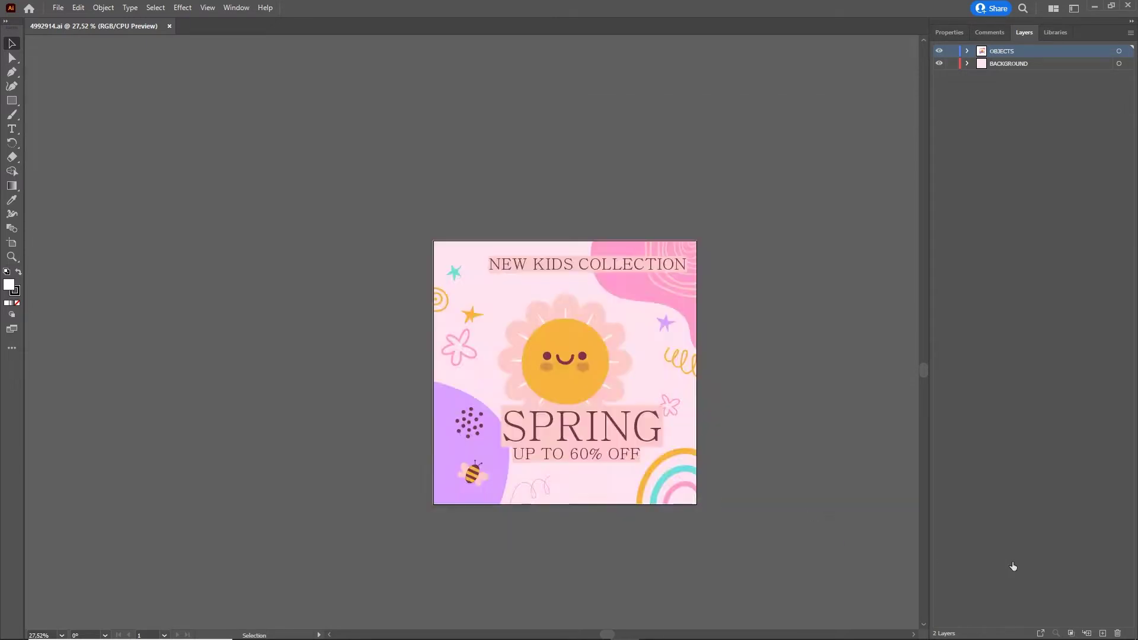
# Copy the flower-shaped sun from 4992914.ai into the new document, scaled down and placed near the artboard's centre.
pyautogui.click(117, 30)
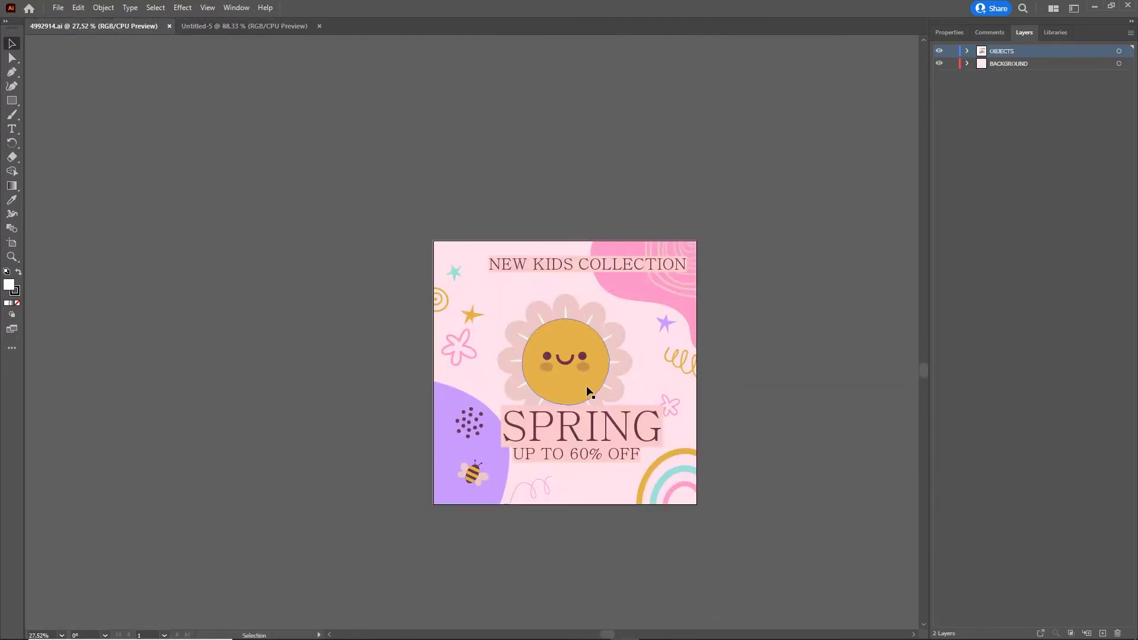
pyautogui.click(589, 354)
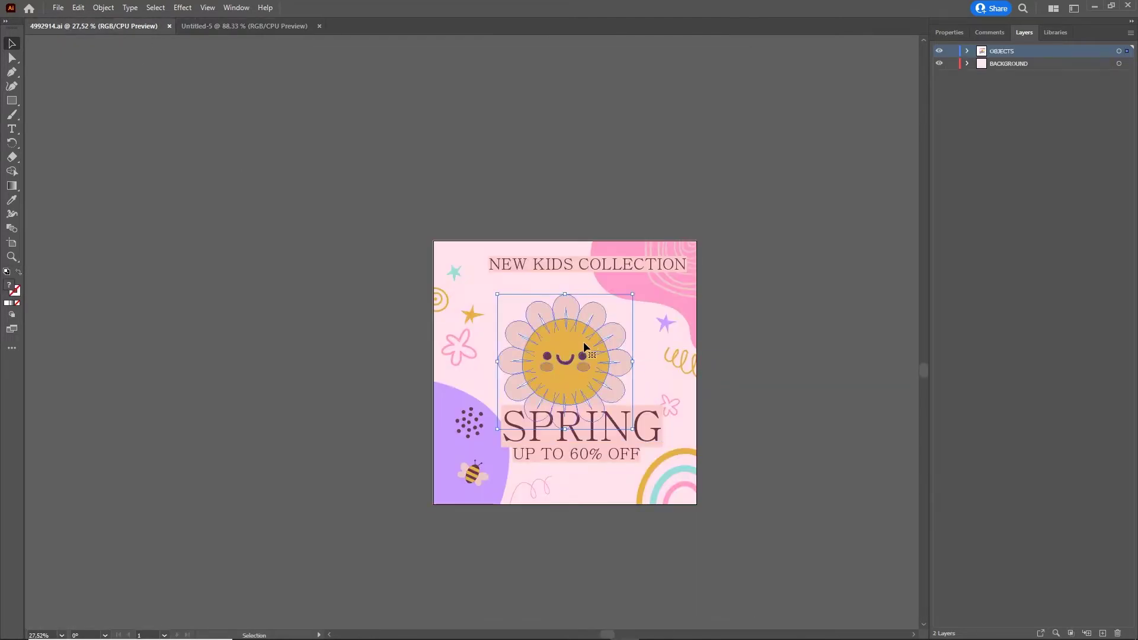
pyautogui.moveTo(581, 320); pyautogui.dragTo(495, 352)
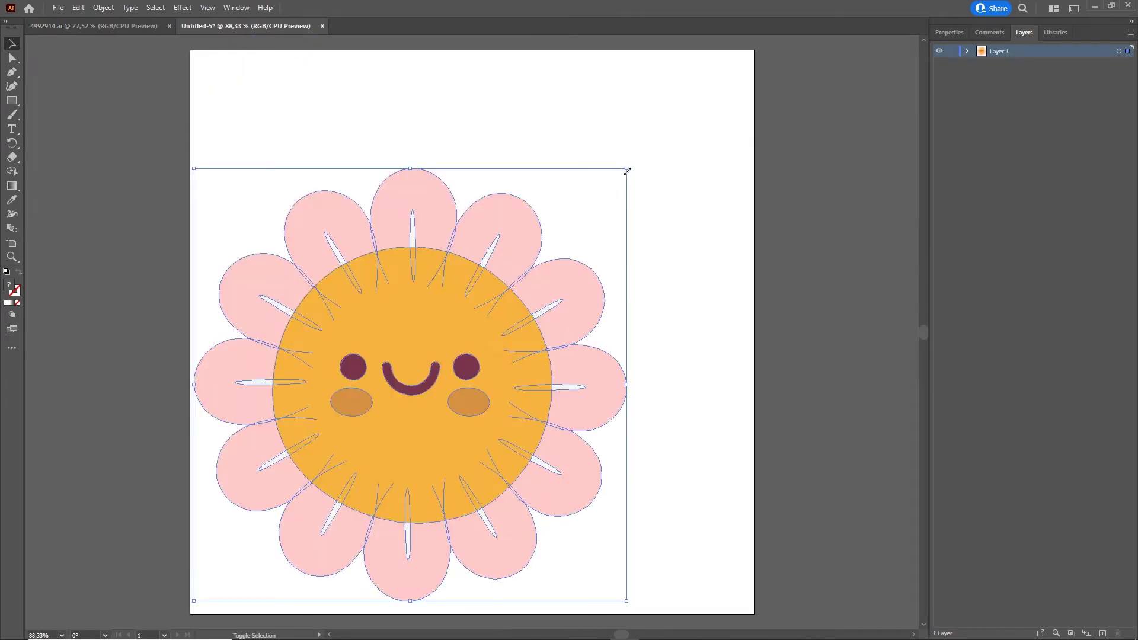
pyautogui.moveTo(627, 170); pyautogui.dragTo(487, 309)
pyautogui.moveTo(397, 383); pyautogui.dragTo(497, 273)
# Copy the bee from 4992914.ai to the new artboard's lower-left area, and shift the sun slightly upward.
pyautogui.click(123, 36)
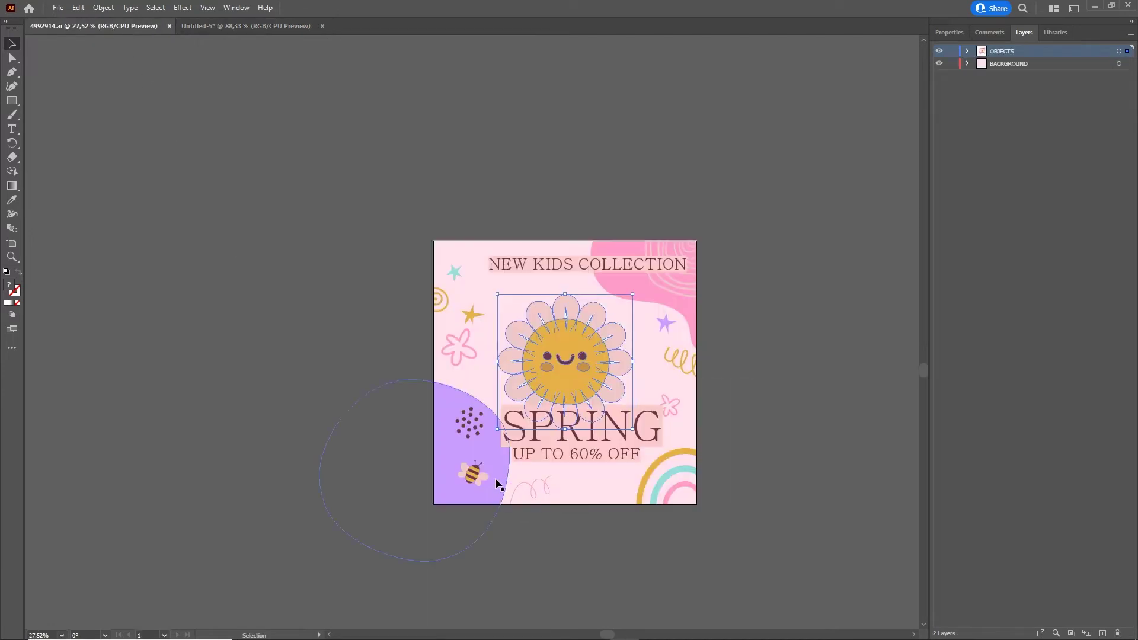
pyautogui.click(472, 483)
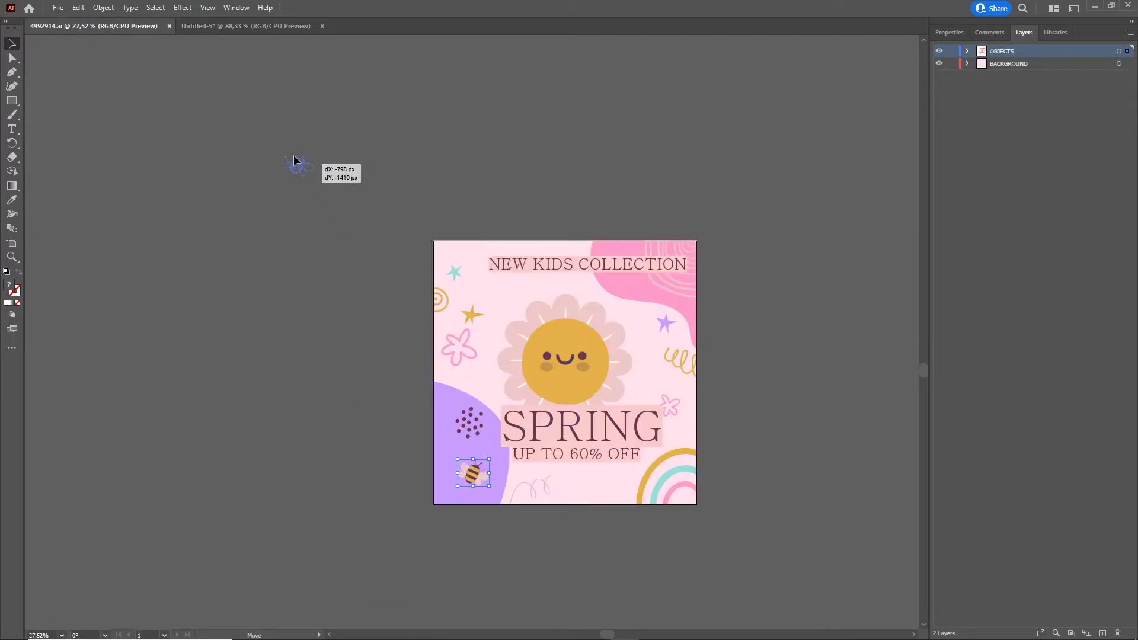
pyautogui.click(254, 26)
pyautogui.moveTo(281, 541); pyautogui.dragTo(282, 542)
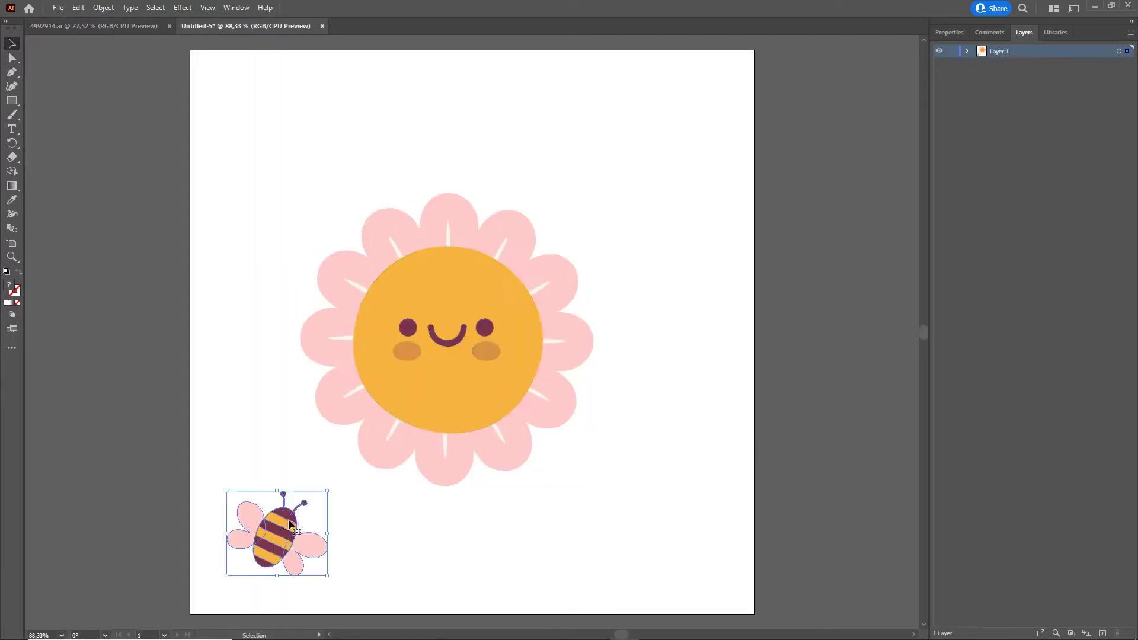
pyautogui.moveTo(492, 314); pyautogui.dragTo(501, 283)
pyautogui.click(643, 550)
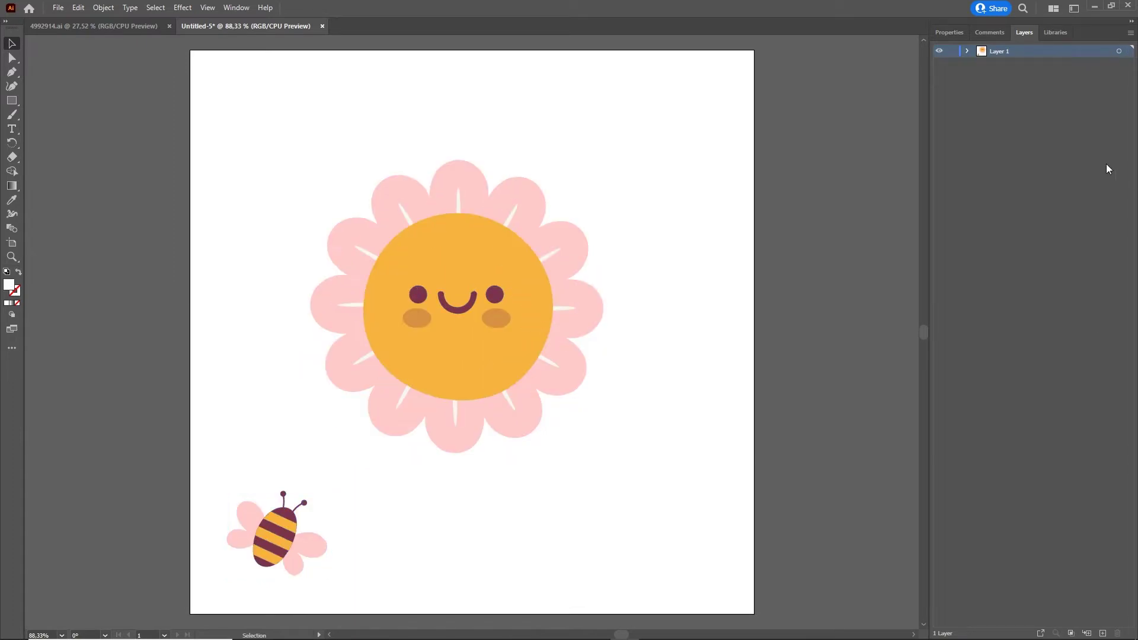
# Split the artwork with Release to Layers (Sequence), moving Layer 2 and Layer 3 to the top level and deleting the emptied Layer 1.
pyautogui.click(1130, 33)
pyautogui.click(1037, 230)
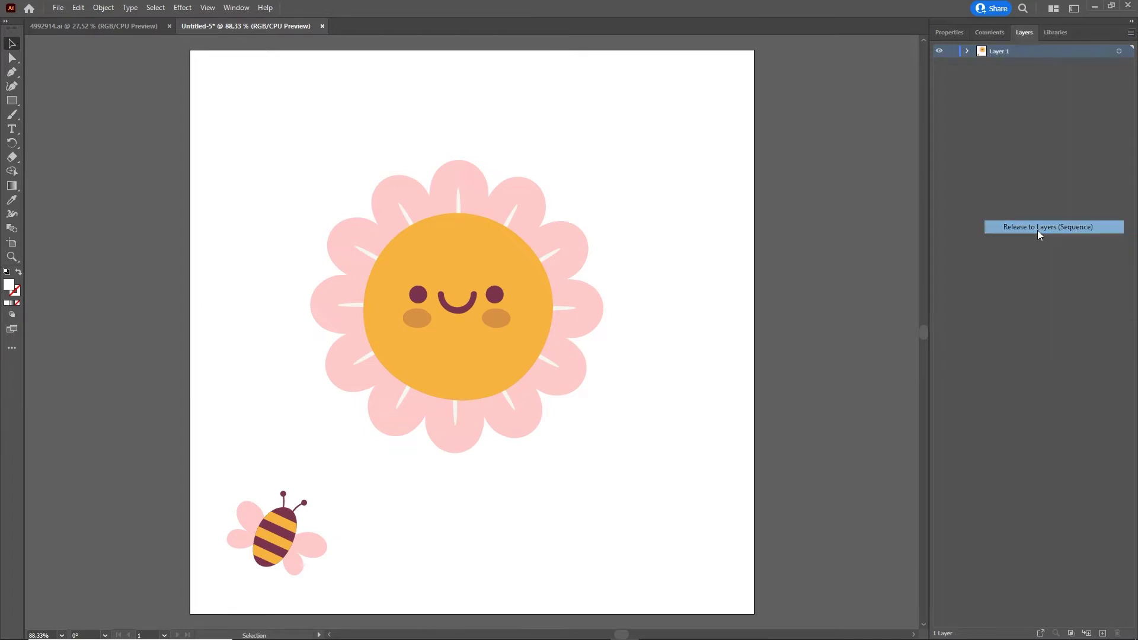
pyautogui.click(1015, 65)
pyautogui.keyDown('shift'); pyautogui.click(1012, 76); pyautogui.keyUp('shift')
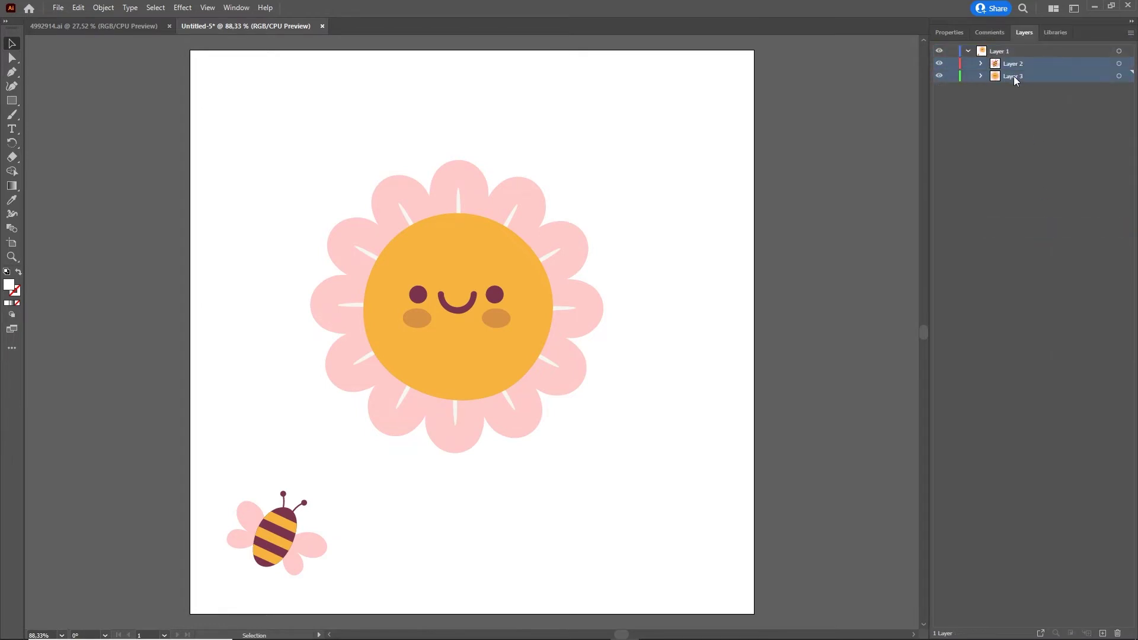
pyautogui.moveTo(1013, 76); pyautogui.dragTo(998, 132)
pyautogui.click(1013, 119)
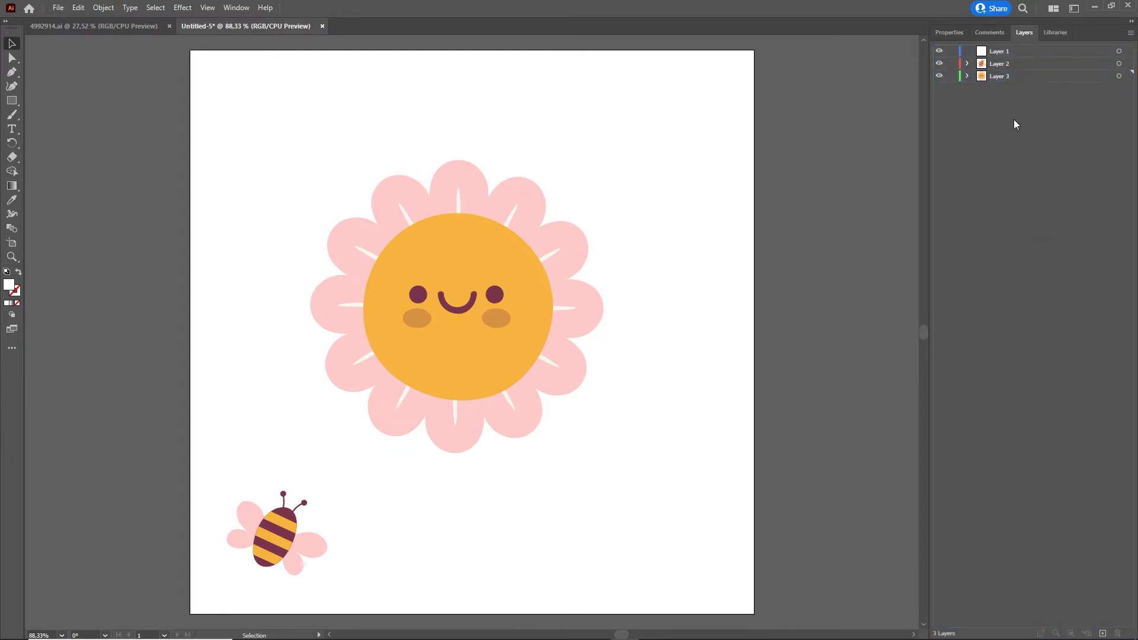
pyautogui.click(1006, 53)
pyautogui.click(1117, 633)
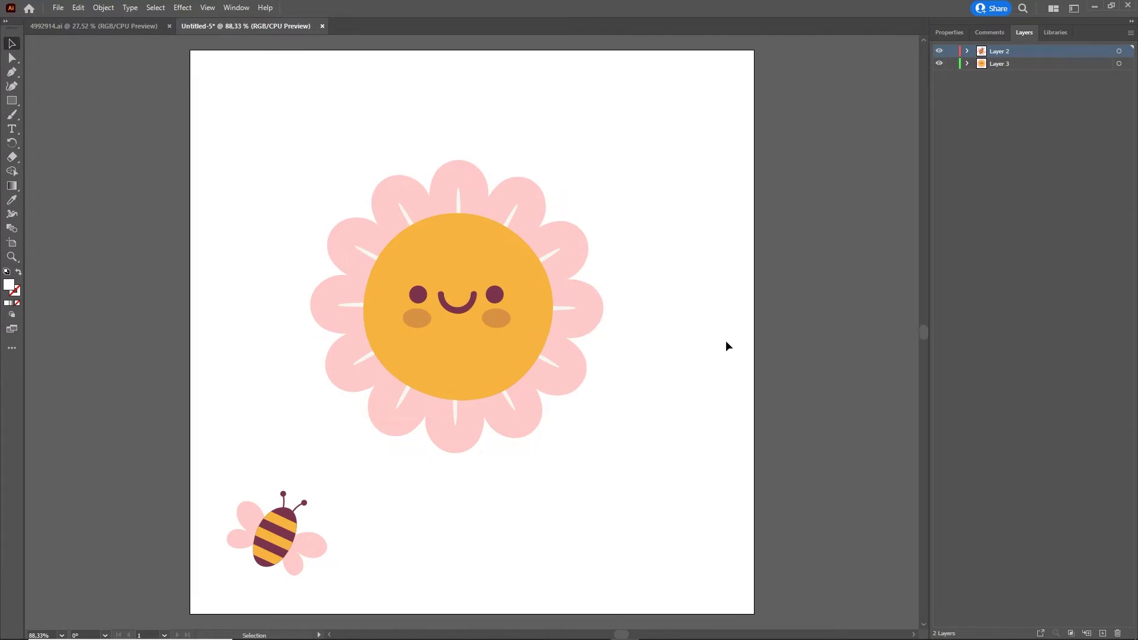
# Switch to Animate and import beeSun.ai from the illustrator folder to the stage, with all layers converted to Animate layers at original position.
pyautogui.hotkey('alt', 'Tab')
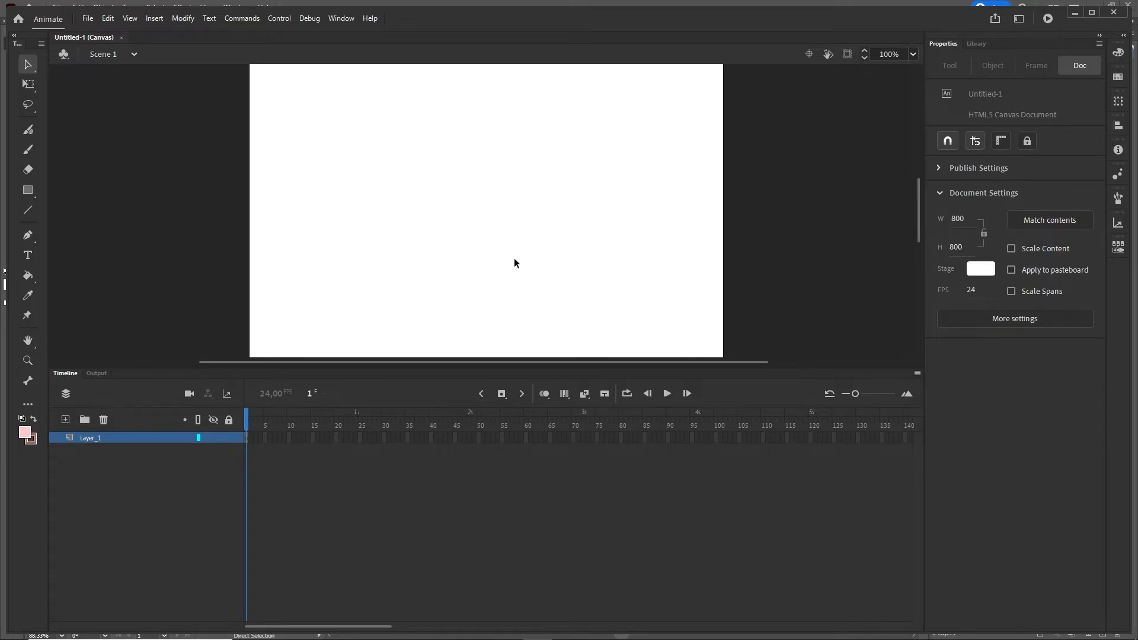
pyautogui.scroll(-1, 515, 262)
pyautogui.moveTo(421, 627)
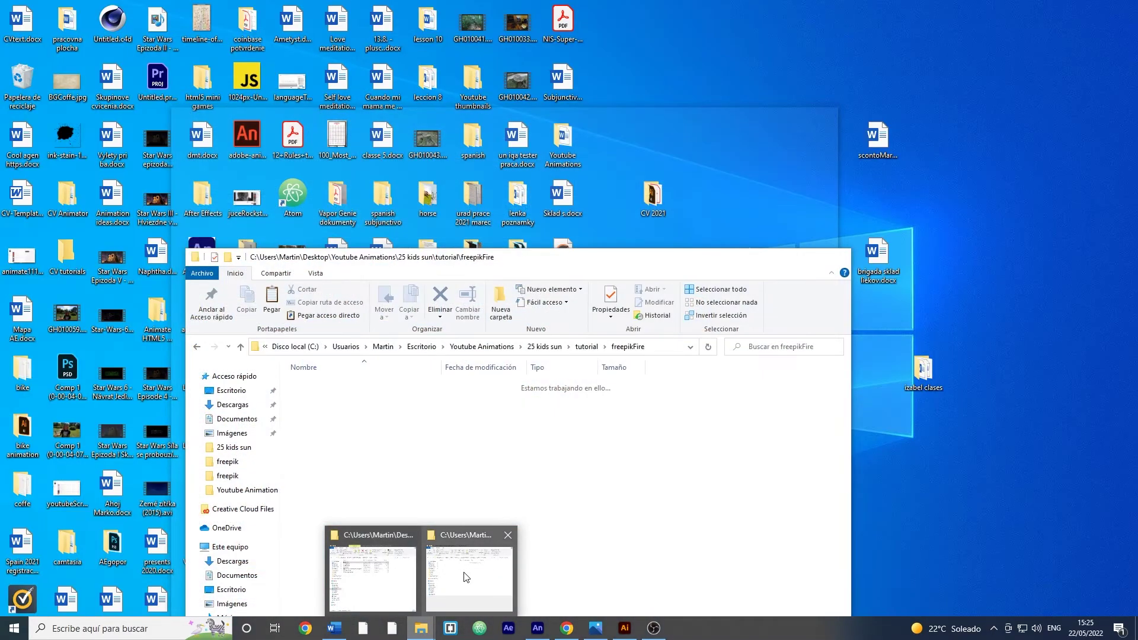
pyautogui.click(468, 578)
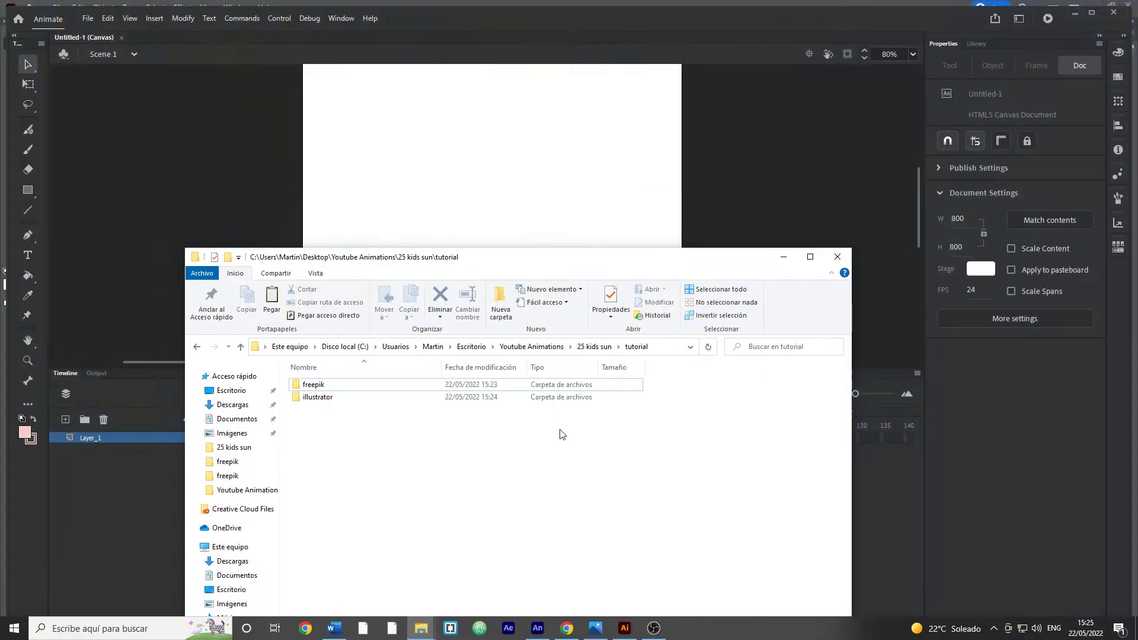
pyautogui.click(330, 403)
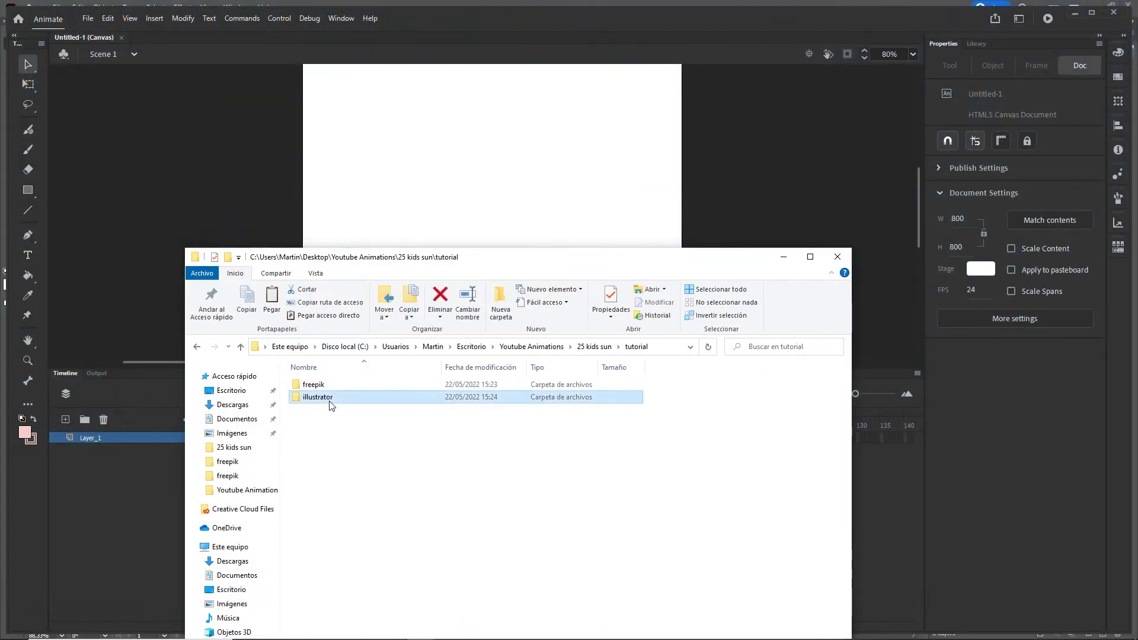
pyautogui.doubleClick(330, 404)
pyautogui.click(314, 385)
pyautogui.moveTo(314, 384); pyautogui.dragTo(426, 202)
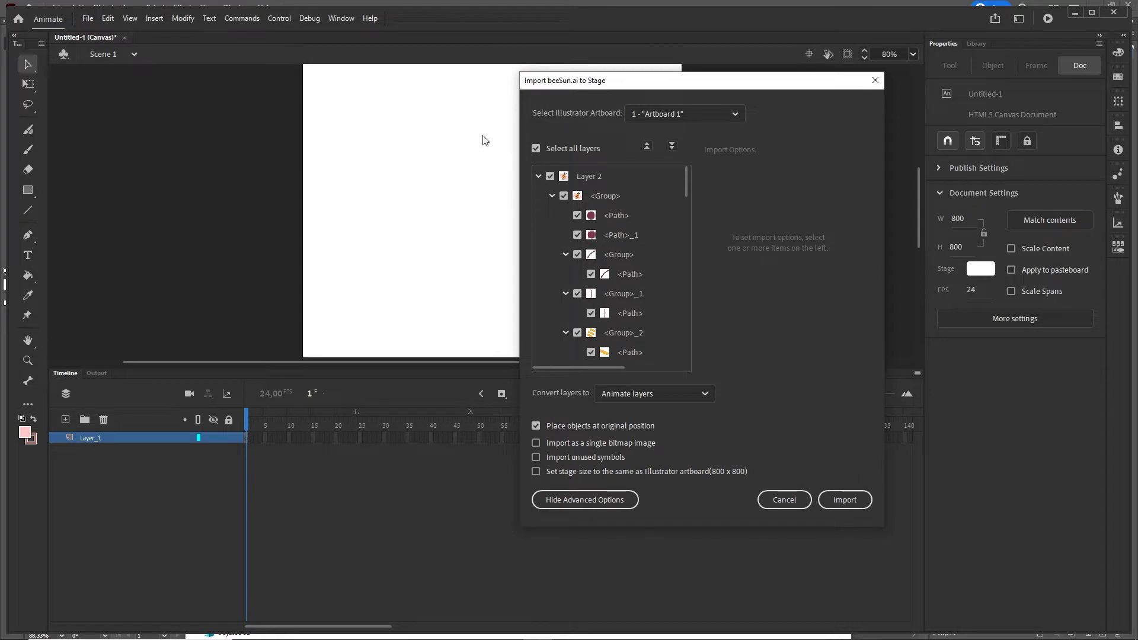
pyautogui.click(838, 494)
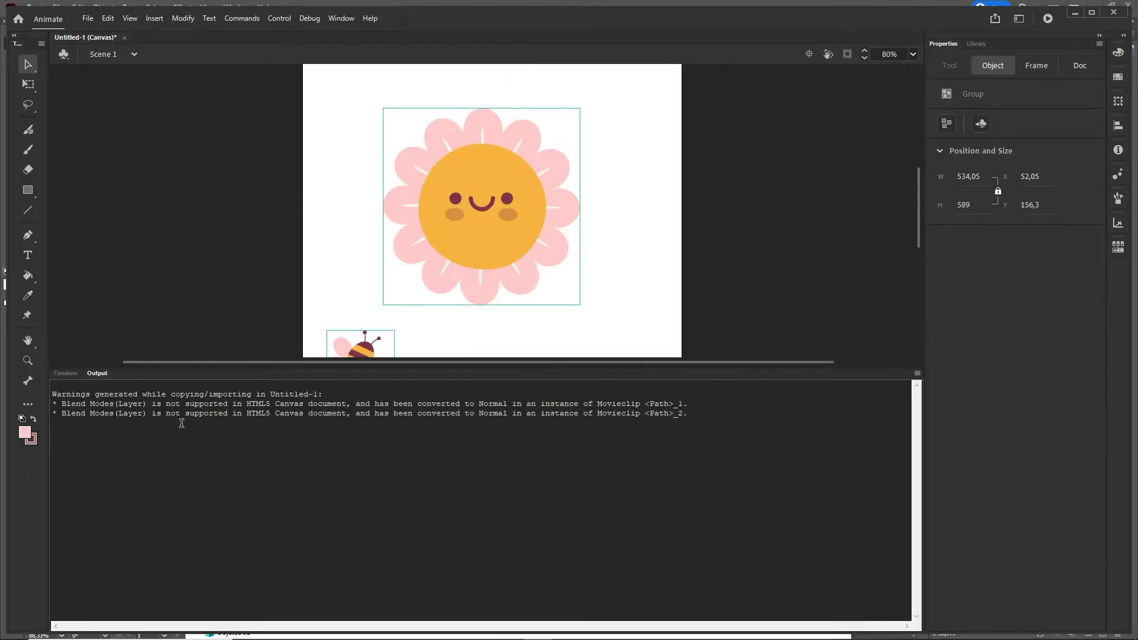
# Return to the timeline and rename the sun artwork's layer, Layer_3, as sun.
pyautogui.click(77, 372)
pyautogui.scroll(-3, 546, 277)
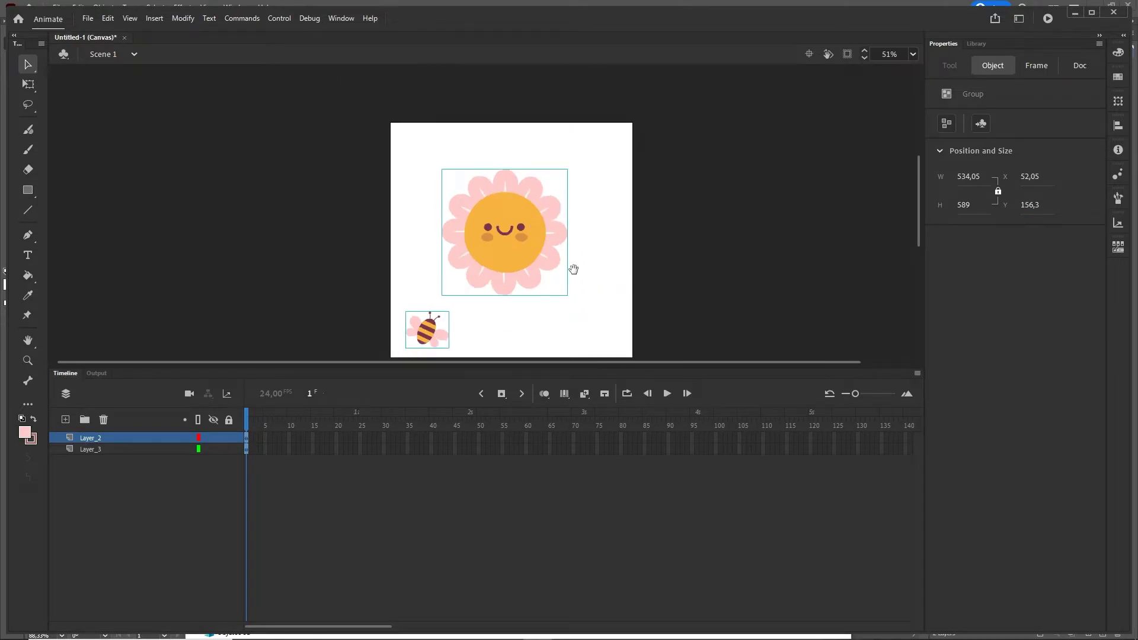
pyautogui.scroll(-1, 578, 267)
pyautogui.click(127, 484)
pyautogui.click(102, 449)
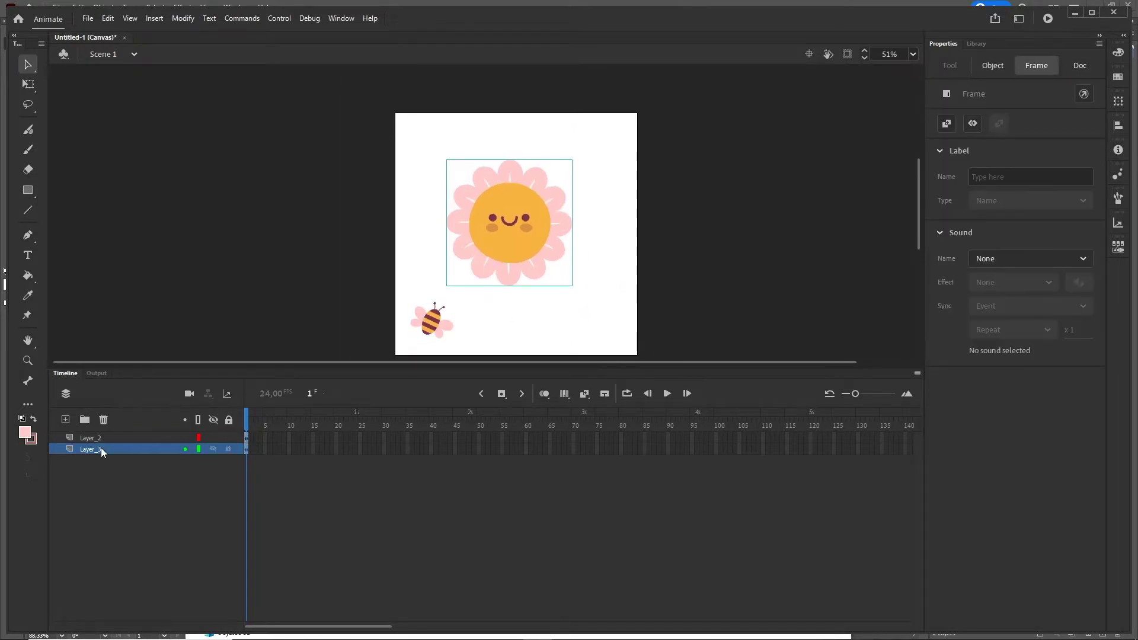
pyautogui.doubleClick(100, 449)
pyautogui.write('sun')
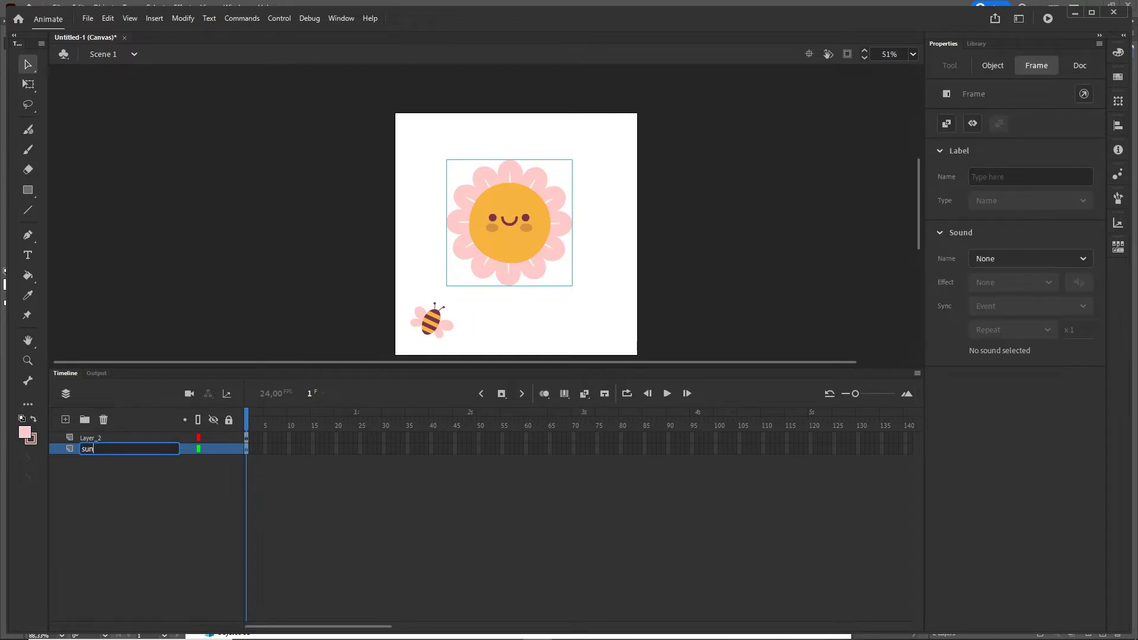
pyautogui.click(164, 503)
# Rename the bee artwork's layer, Layer_2, as bee.
pyautogui.click(93, 438)
pyautogui.doubleClick(94, 438)
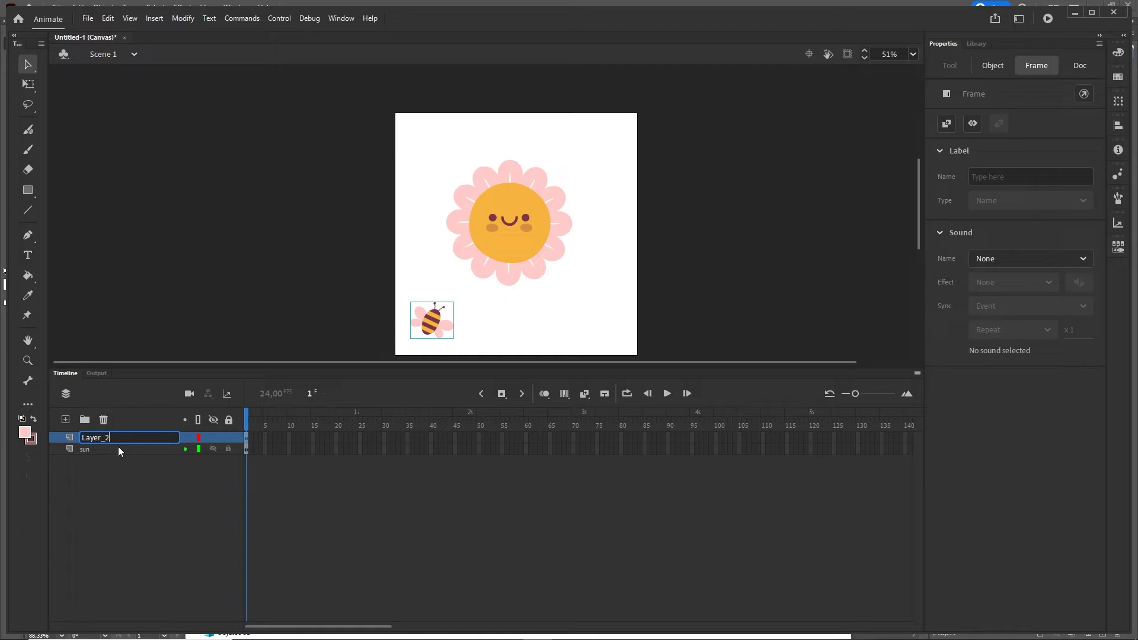
pyautogui.write('bee')
pyautogui.click(165, 524)
# Add a new layer above the bee layer, name it guide, and turn it into a Guide layer.
pyautogui.click(65, 419)
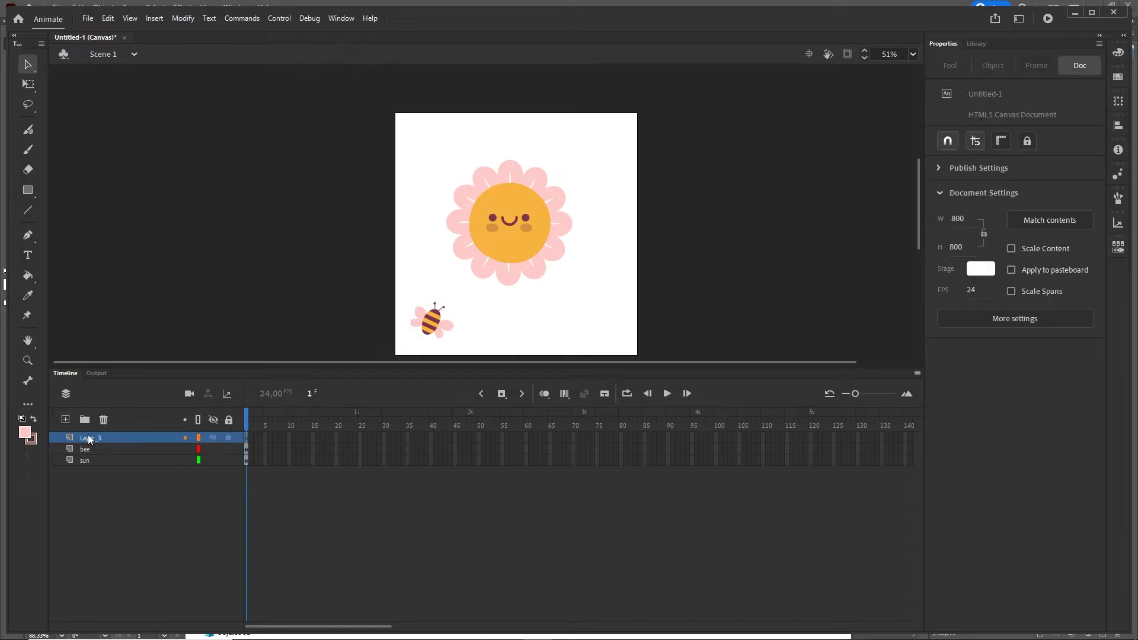
pyautogui.doubleClick(88, 439)
pyautogui.write('guide')
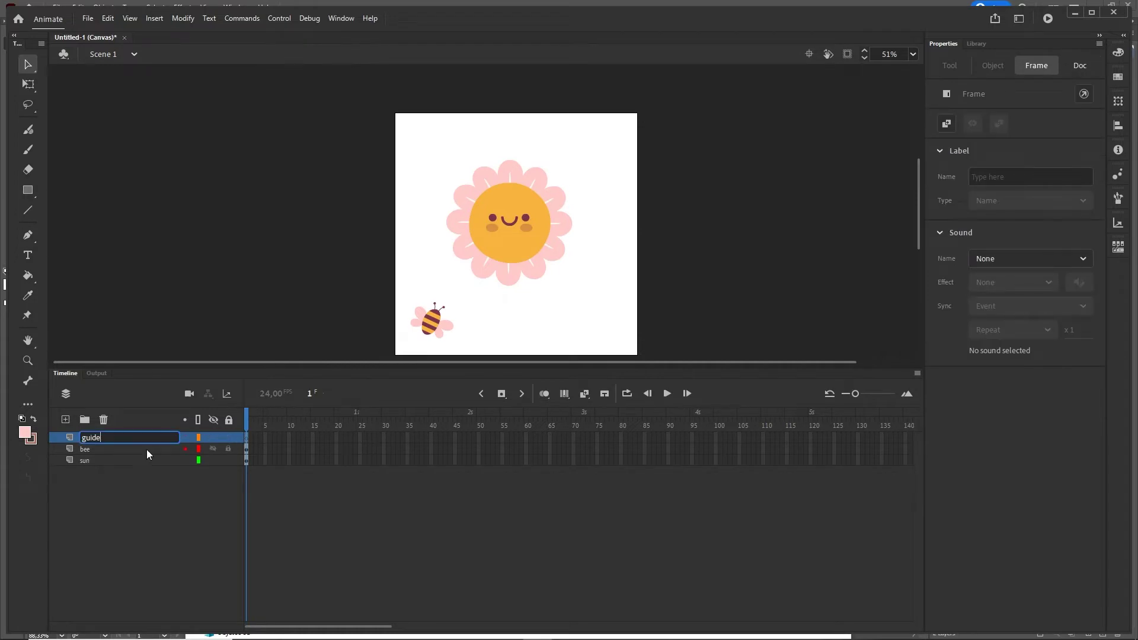
pyautogui.click(129, 472)
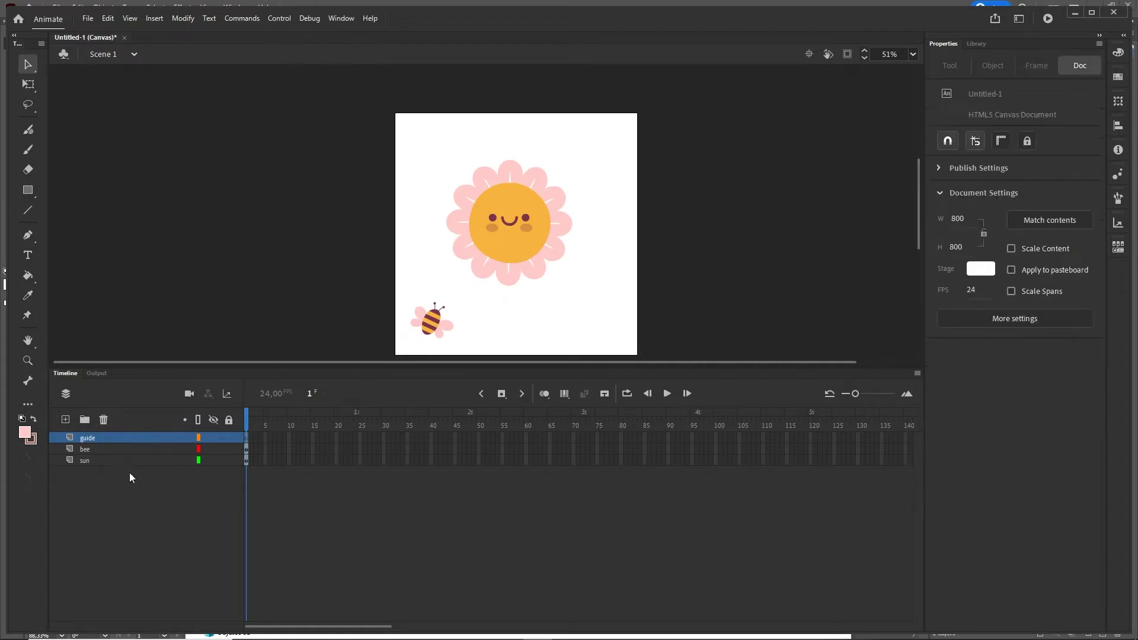
pyautogui.rightClick(94, 439)
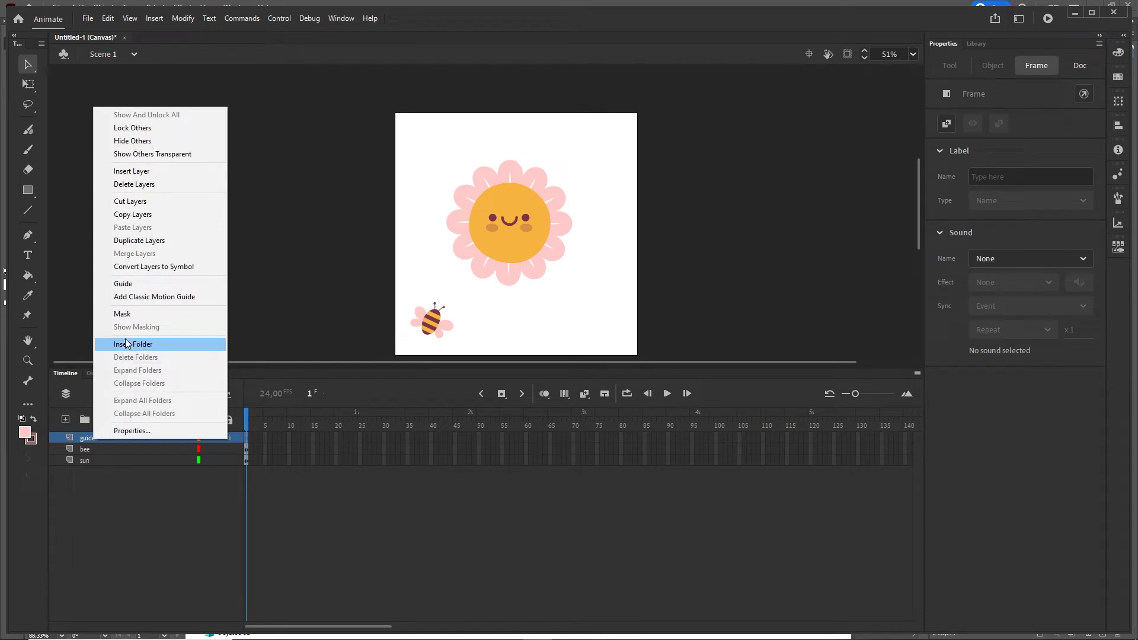
pyautogui.click(124, 283)
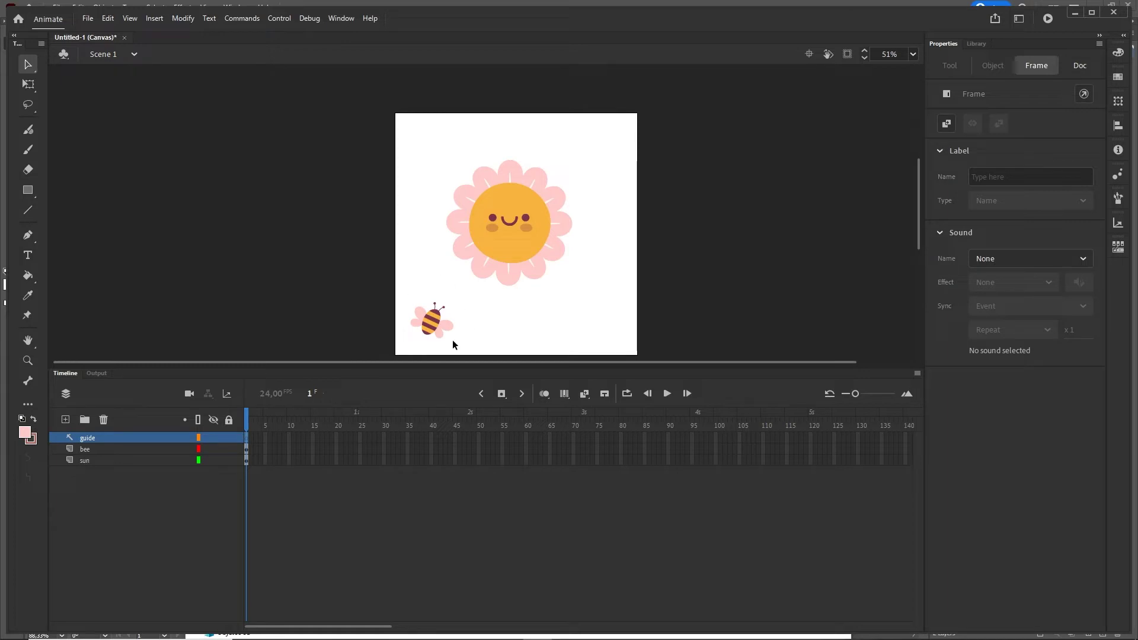
# Convert the bee artwork to a Movie Clip symbol named bee, and nest the bee layer under the guide layer.
pyautogui.click(419, 326)
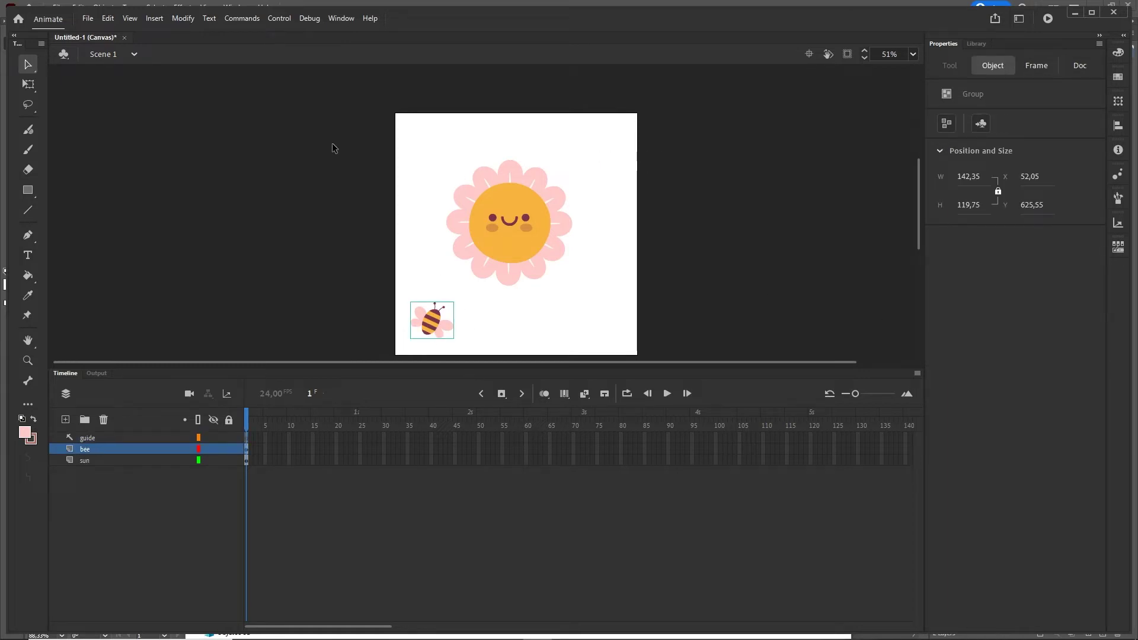
pyautogui.click(183, 18)
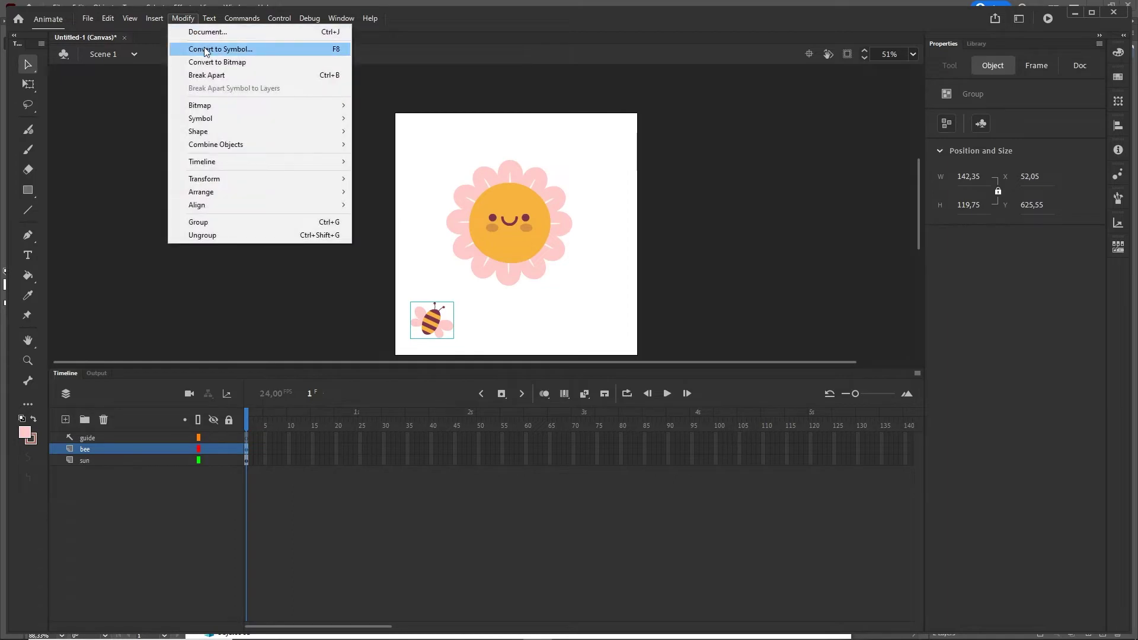
pyautogui.click(207, 51)
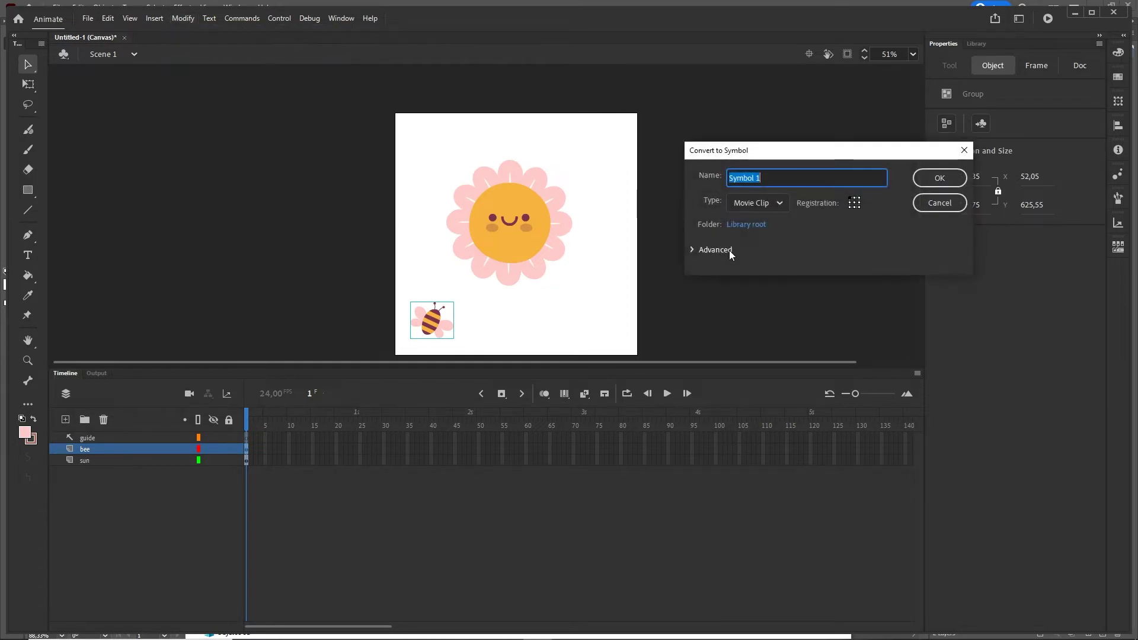
pyautogui.write('bee')
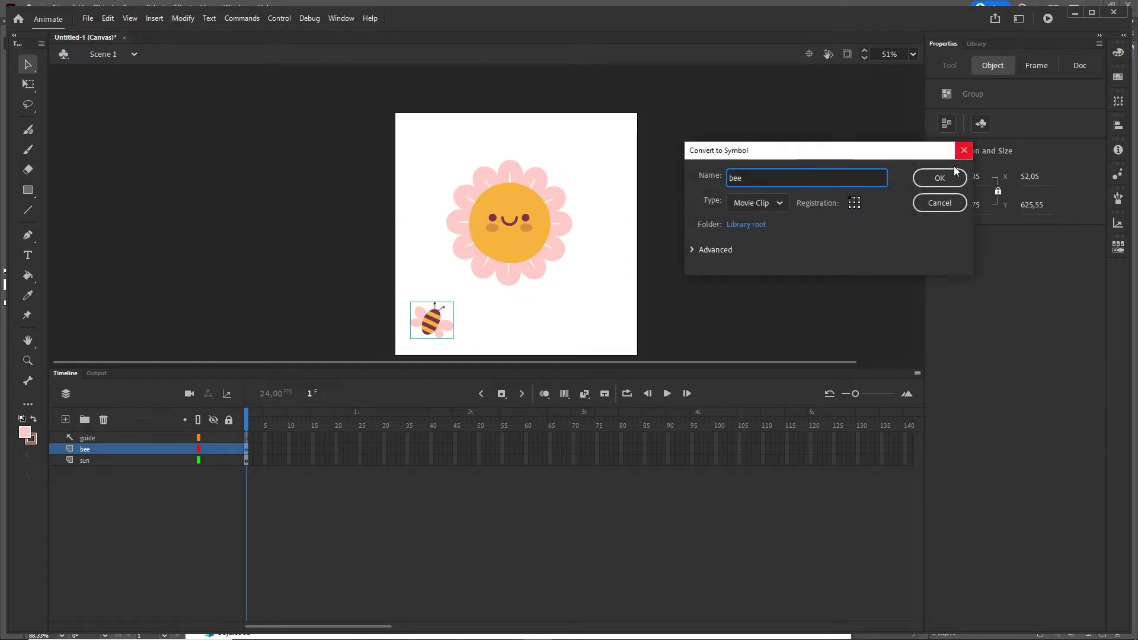
pyautogui.click(939, 178)
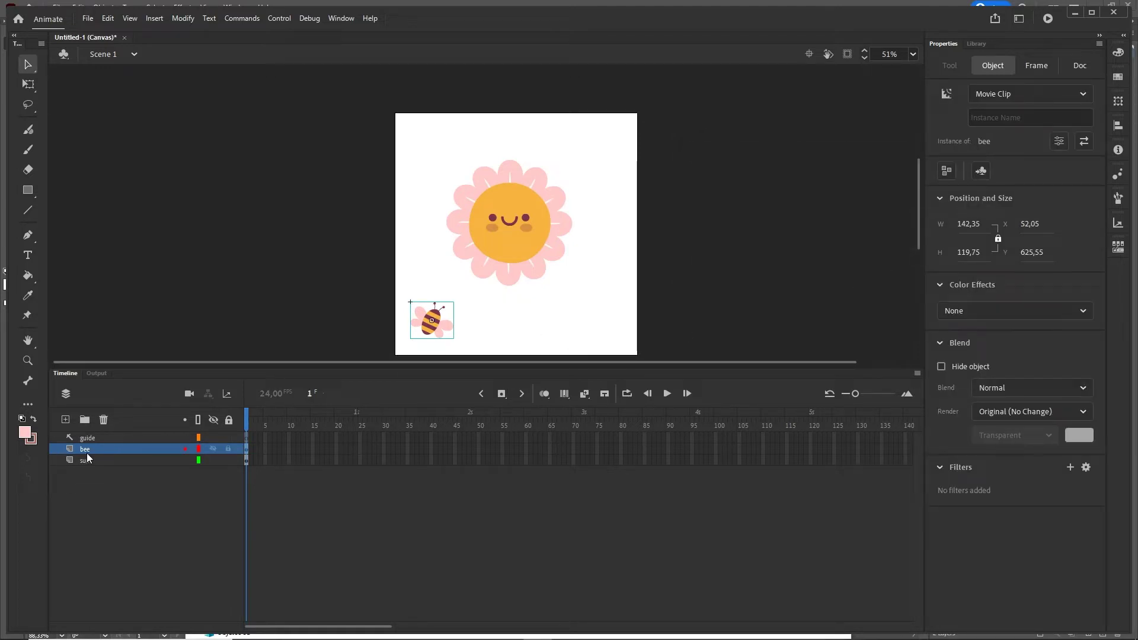
pyautogui.moveTo(87, 449); pyautogui.dragTo(94, 446)
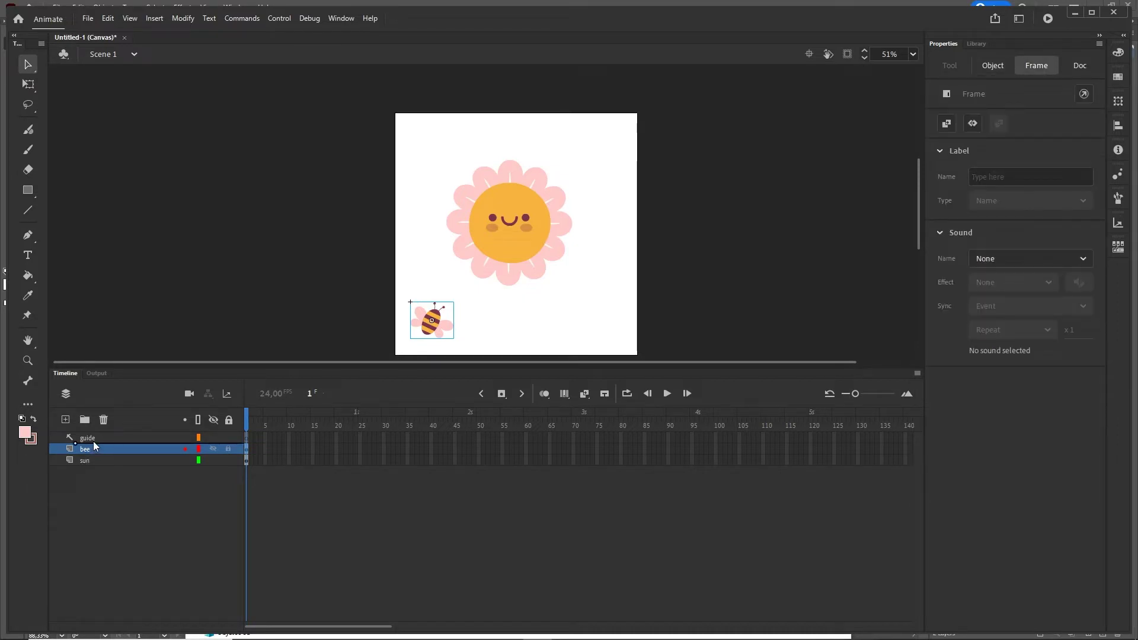
pyautogui.moveTo(94, 444); pyautogui.dragTo(95, 445)
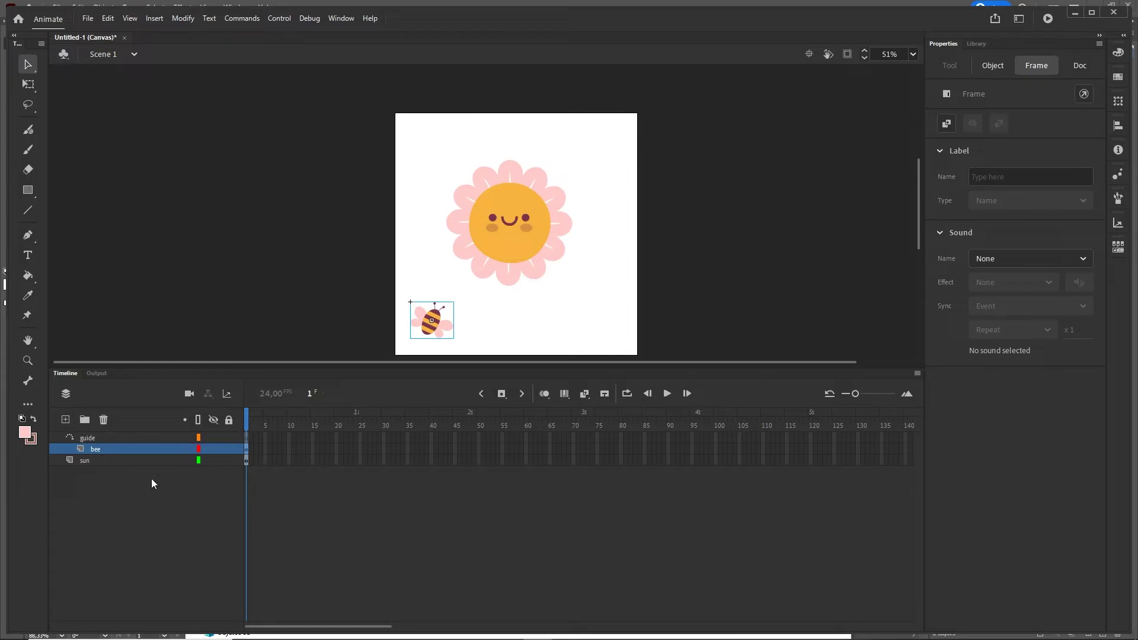
# On the guide layer, draw a curved Pen path from above the bee, looping below the sun and around it, ending on the sun's face.
pyautogui.click(92, 442)
pyautogui.scroll(2, 405, 229)
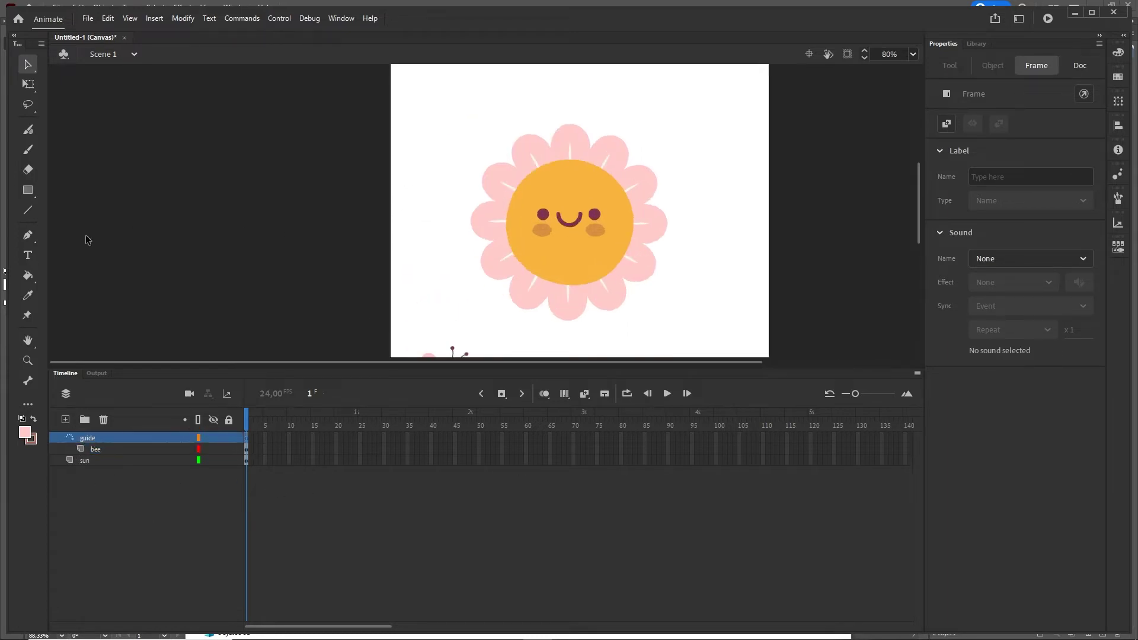
pyautogui.click(33, 242)
pyautogui.moveTo(549, 299); pyautogui.dragTo(515, 172)
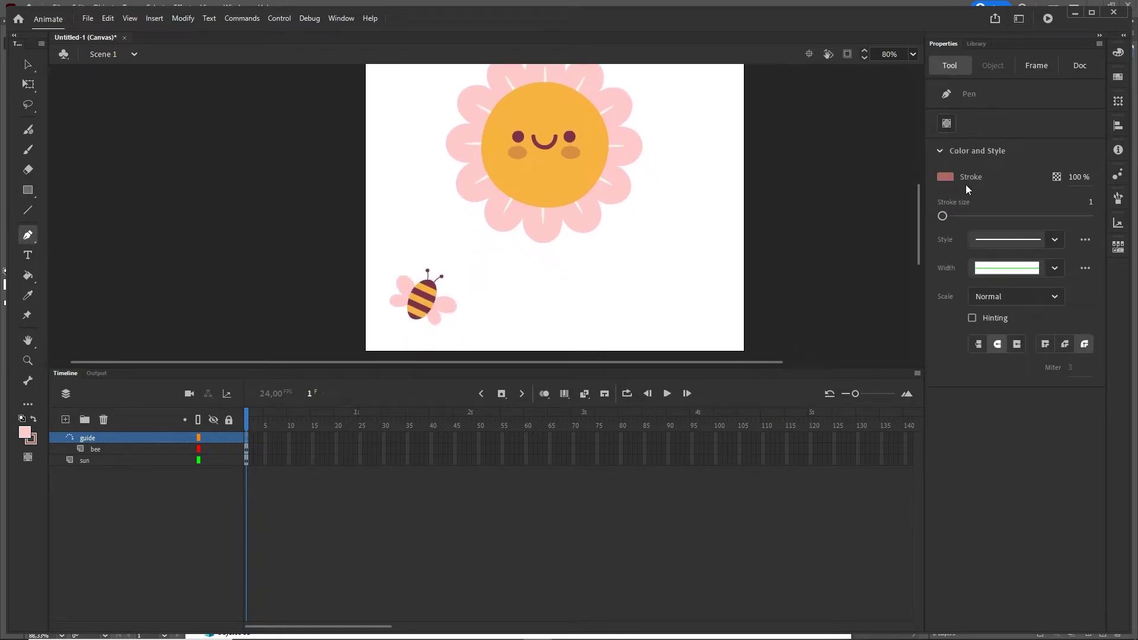
pyautogui.moveTo(415, 257); pyautogui.dragTo(437, 259)
pyautogui.moveTo(525, 286); pyautogui.dragTo(556, 307)
pyautogui.moveTo(655, 274); pyautogui.dragTo(680, 250)
pyautogui.moveTo(709, 298); pyautogui.dragTo(566, 320)
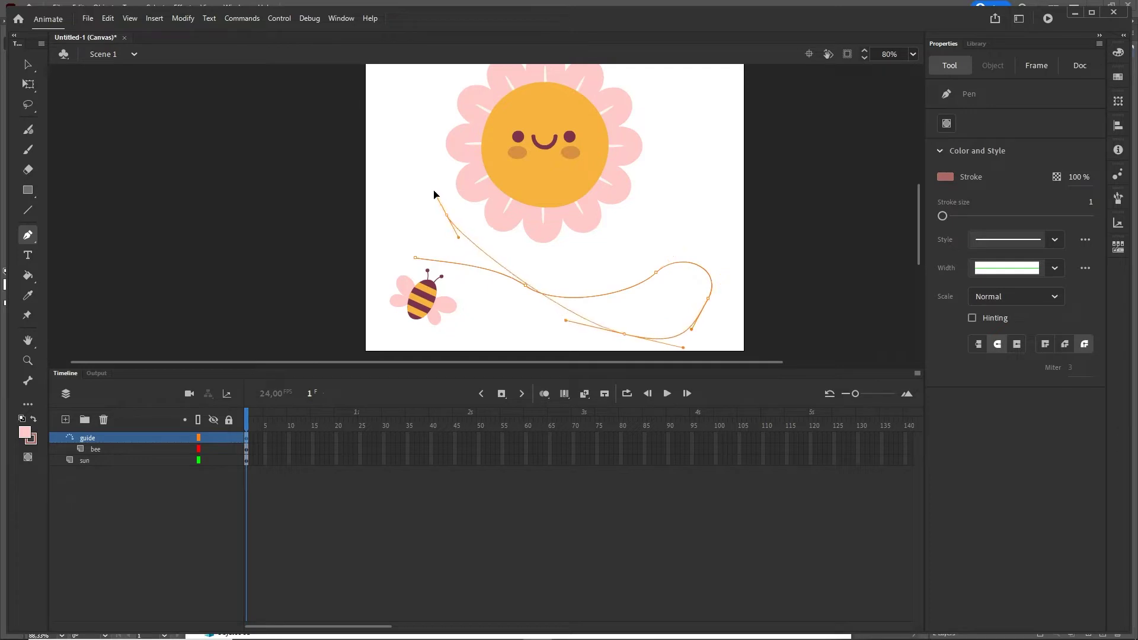
pyautogui.scroll(5, 538, 185)
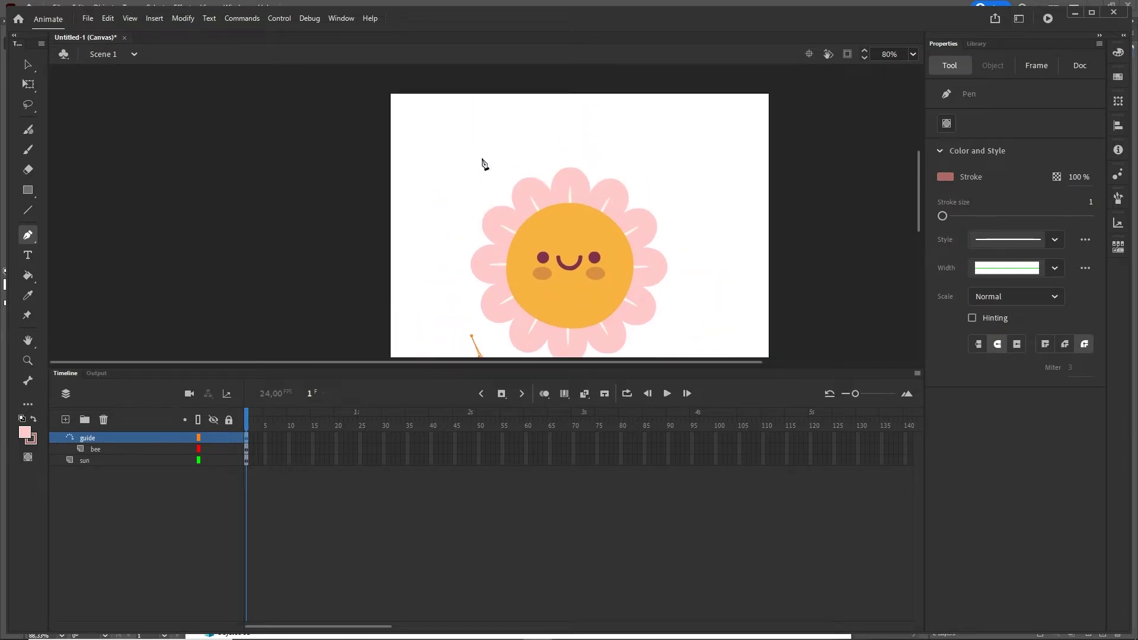
pyautogui.moveTo(486, 157); pyautogui.dragTo(583, 119)
pyautogui.moveTo(726, 181); pyautogui.dragTo(726, 240)
pyautogui.moveTo(590, 300); pyautogui.dragTo(551, 298)
pyautogui.press('Escape')
pyautogui.click(27, 64)
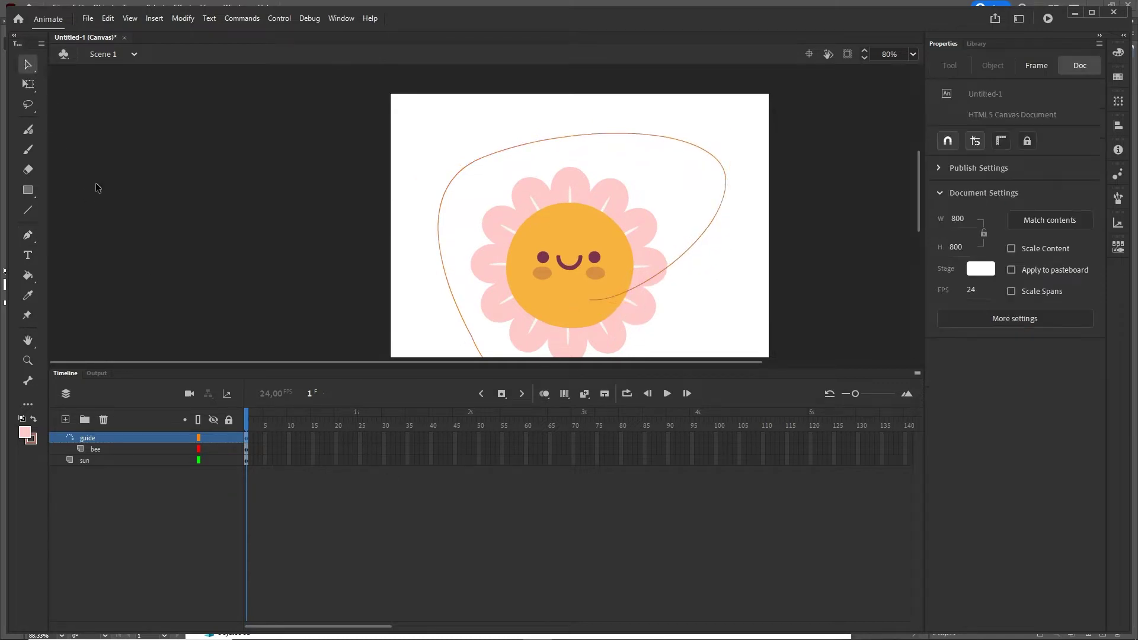
# Move the bee onto the start of the guide path, at about X 55, Y 547.
pyautogui.scroll(-3, 652, 254)
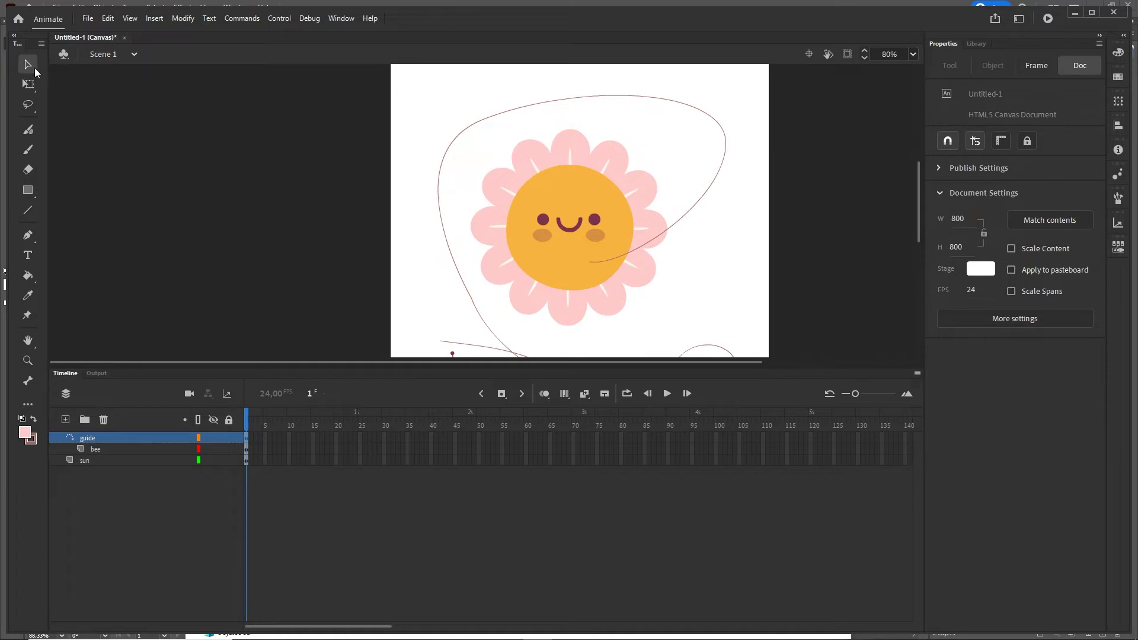
pyautogui.scroll(-5, 617, 191)
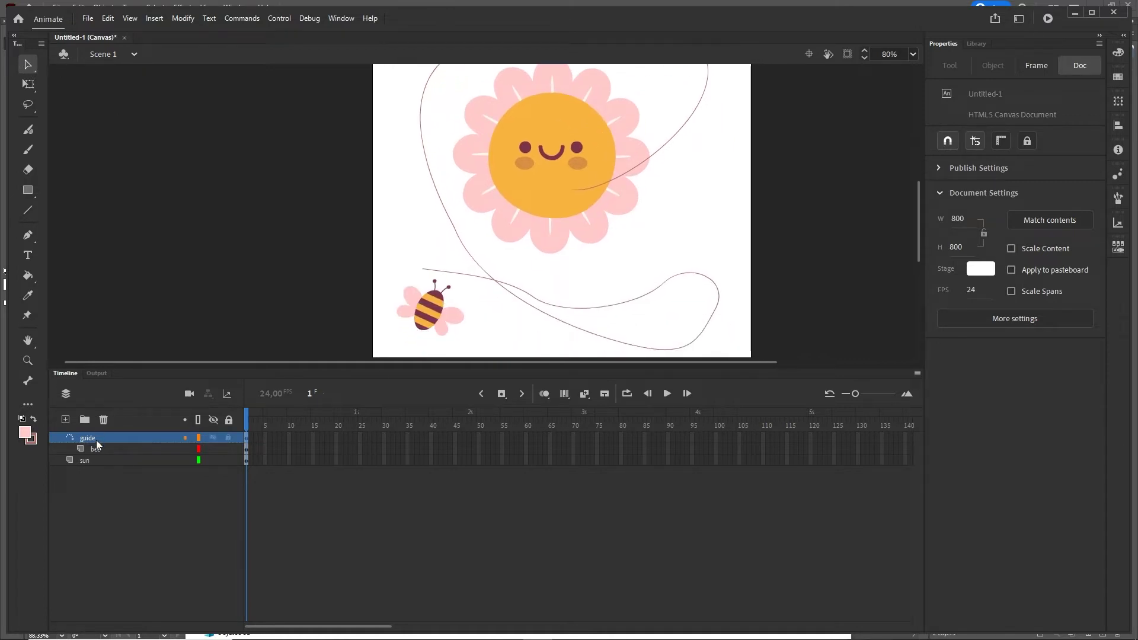
pyautogui.click(461, 324)
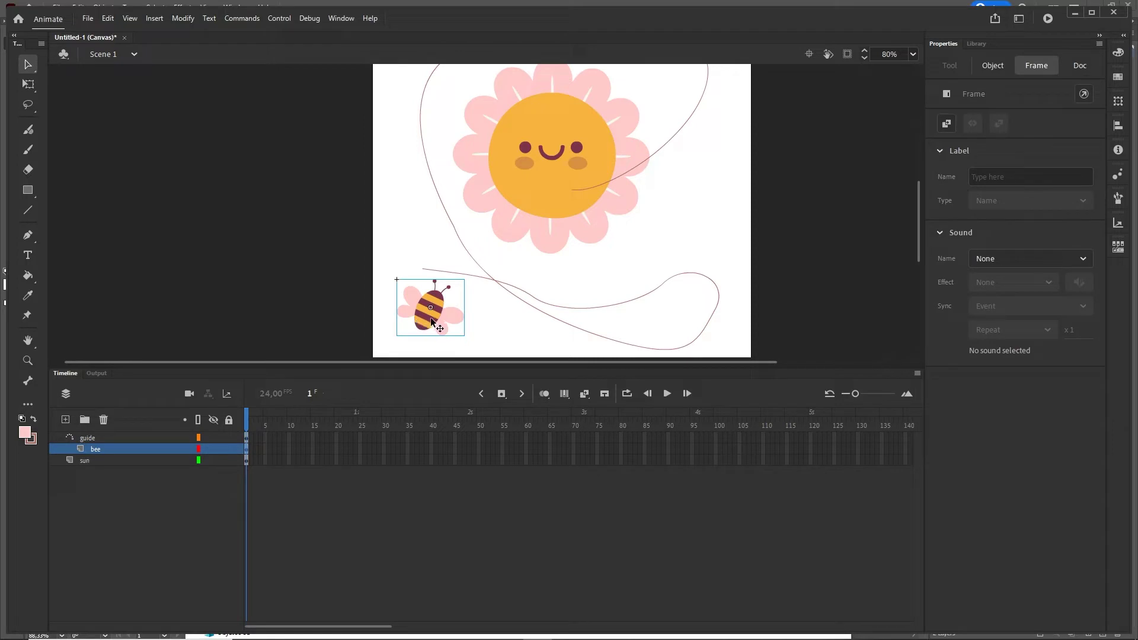
pyautogui.moveTo(428, 324); pyautogui.dragTo(426, 286)
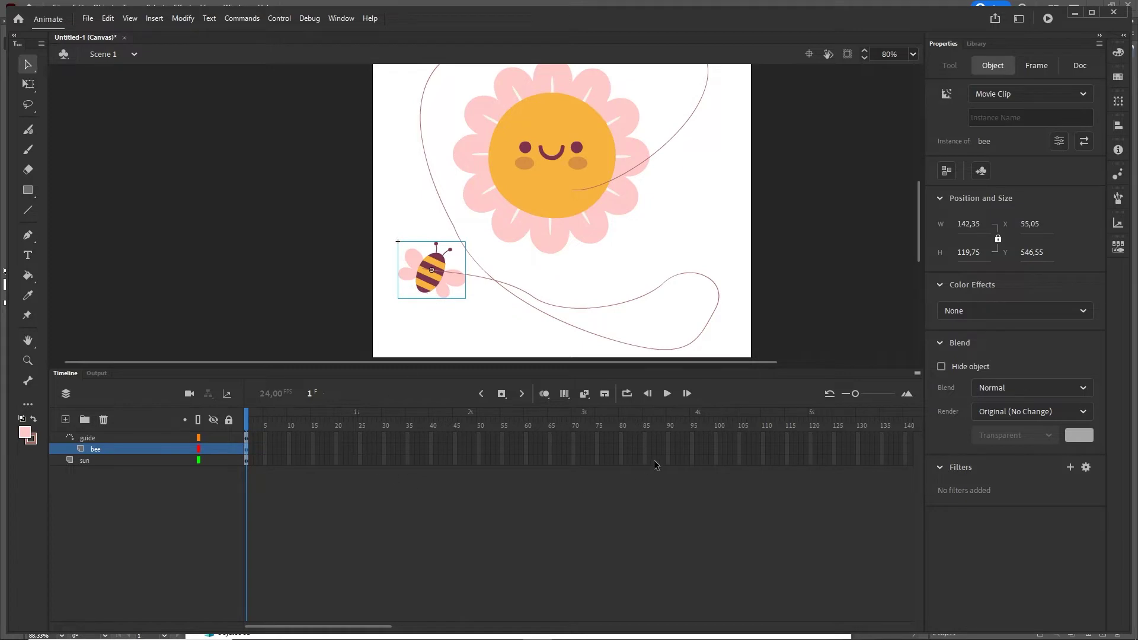
# Extend the guide, bee and sun layers with frames up to frame 100.
pyautogui.moveTo(714, 460); pyautogui.dragTo(714, 440)
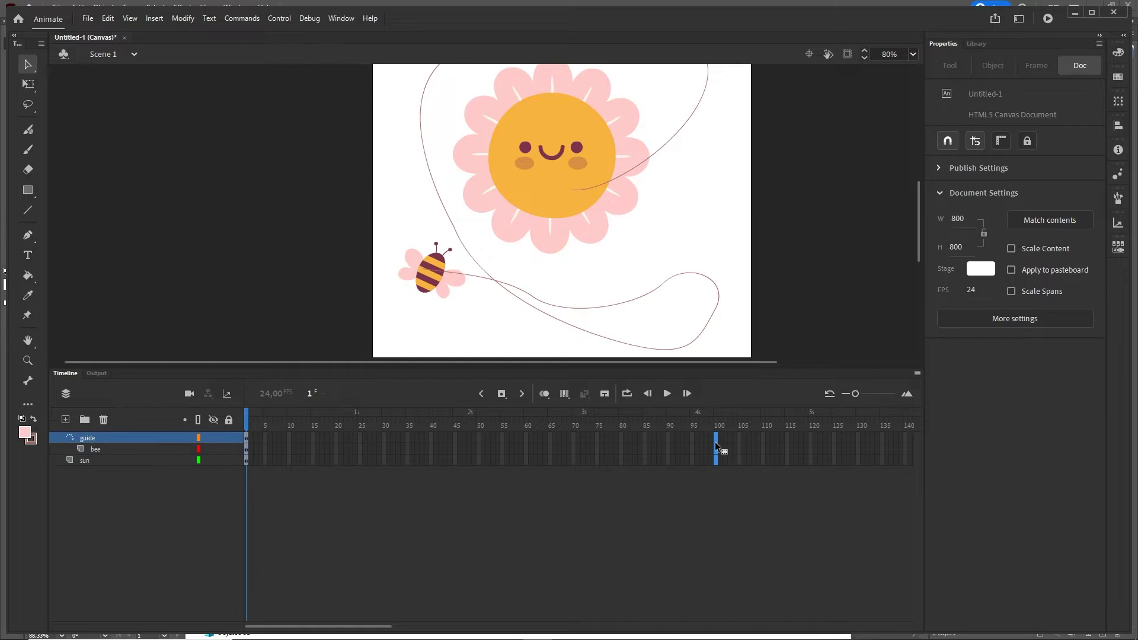
pyautogui.rightClick(716, 444)
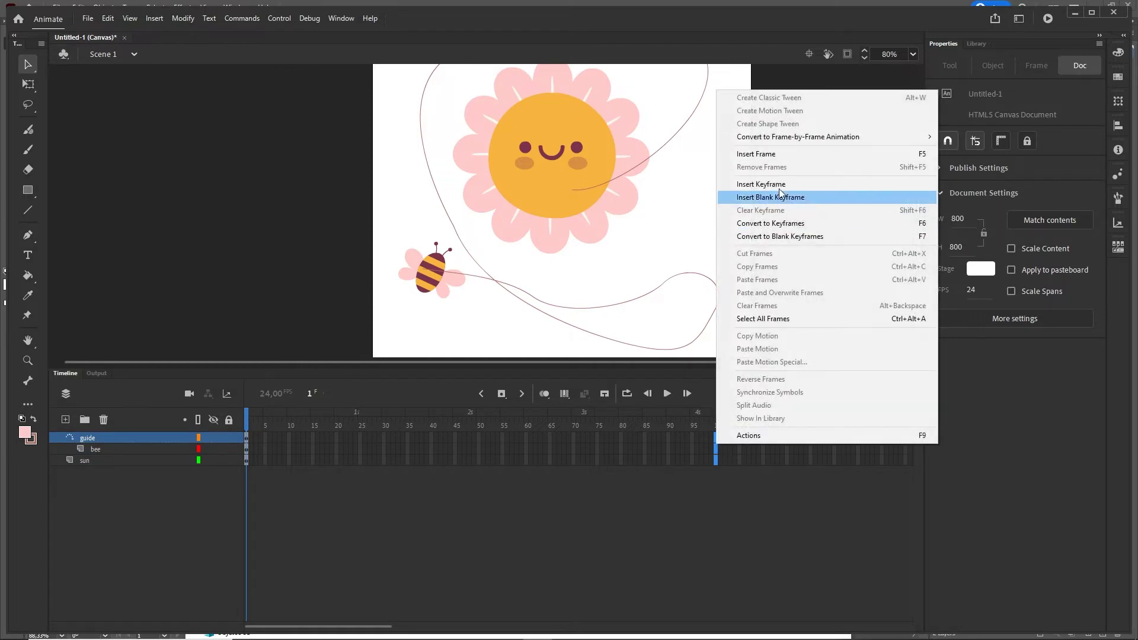
pyautogui.click(766, 156)
pyautogui.moveTo(717, 413); pyautogui.dragTo(691, 427)
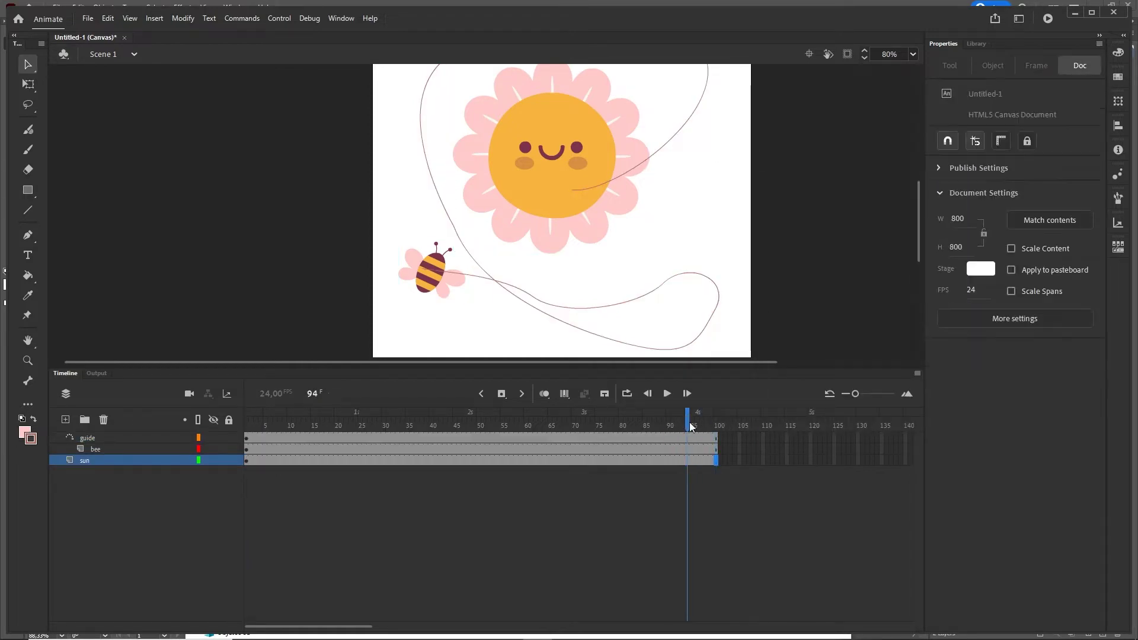
# Insert a keyframe at frame 100 of the bee layer and move the bee to the path's end, at about X 396, Y 372.
pyautogui.click(716, 450)
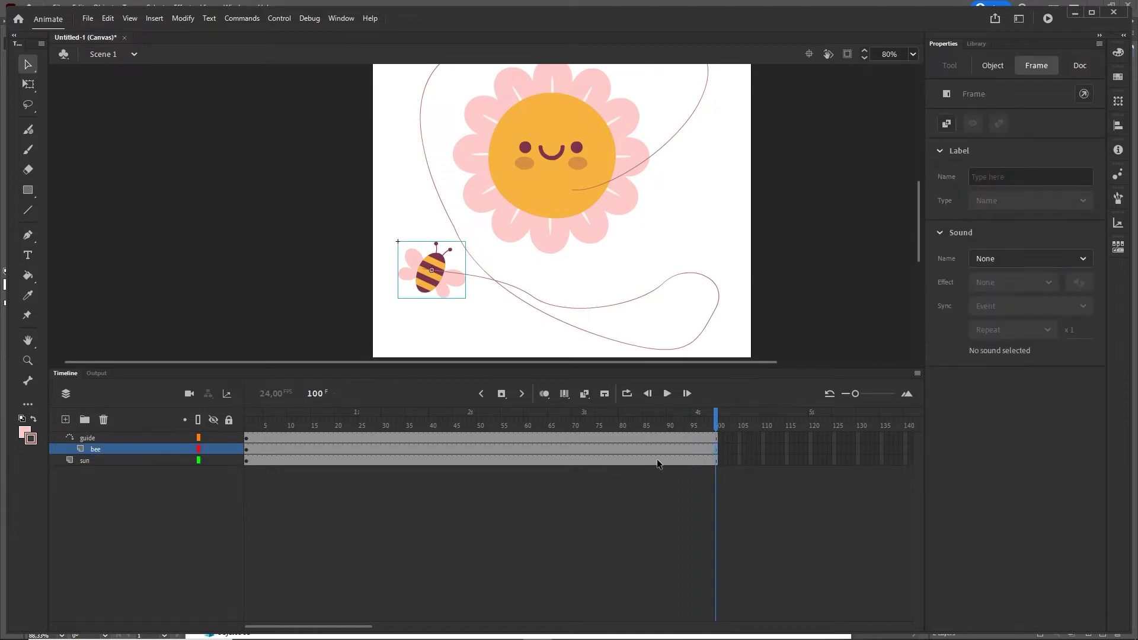
pyautogui.rightClick(716, 452)
pyautogui.click(742, 500)
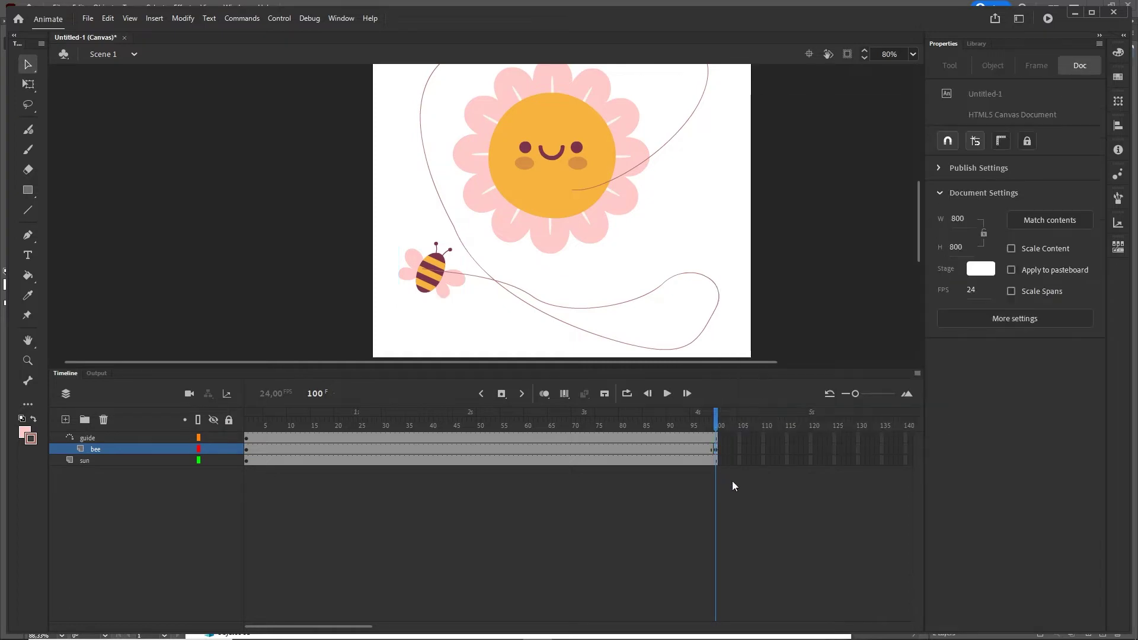
pyautogui.moveTo(434, 296); pyautogui.dragTo(591, 206)
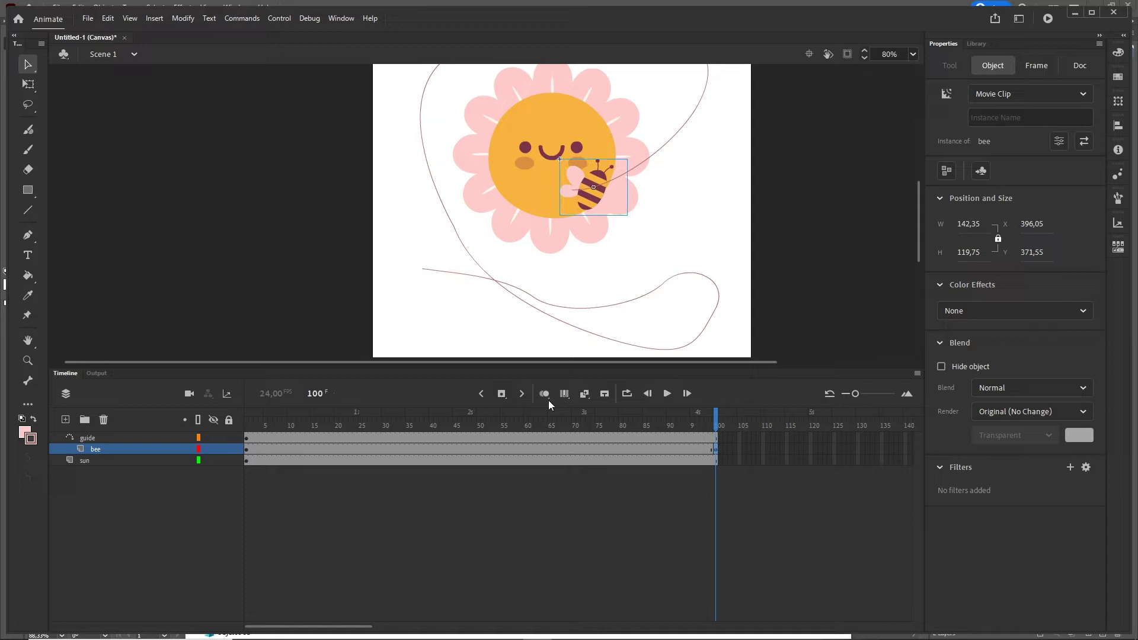
# Create a Classic Tween between the bee layer's two keyframes and scrub through the motion.
pyautogui.click(507, 448)
pyautogui.rightClick(507, 449)
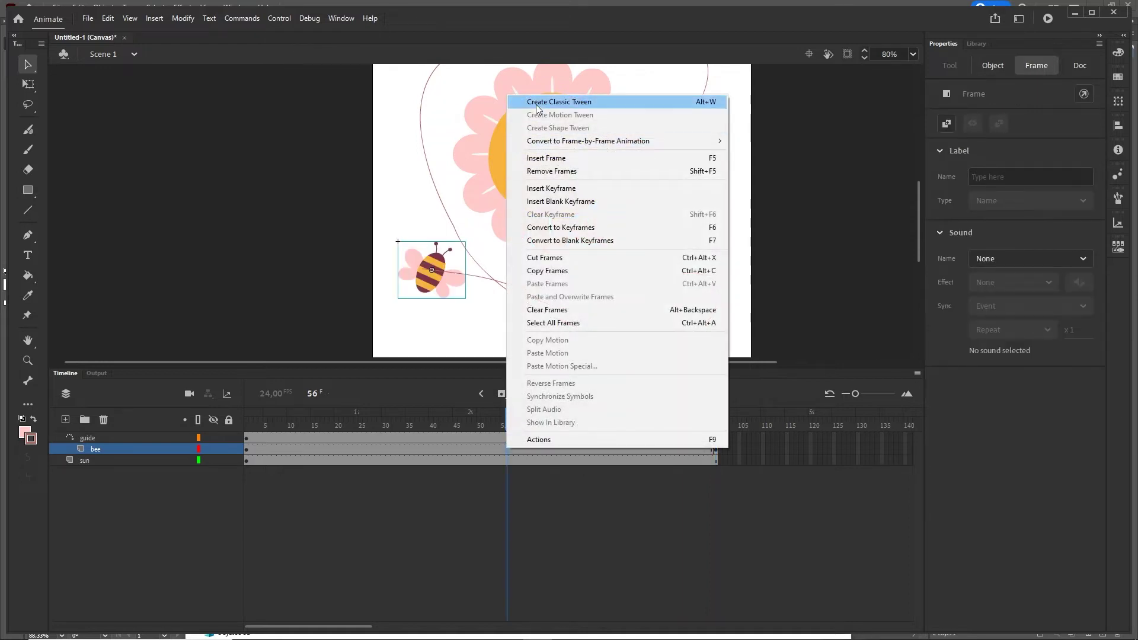
pyautogui.click(559, 102)
pyautogui.moveTo(505, 424); pyautogui.dragTo(307, 427)
# At frame 1, rotate the bee clockwise to face along the start of the guide path, and preview the first frames.
pyautogui.click(247, 451)
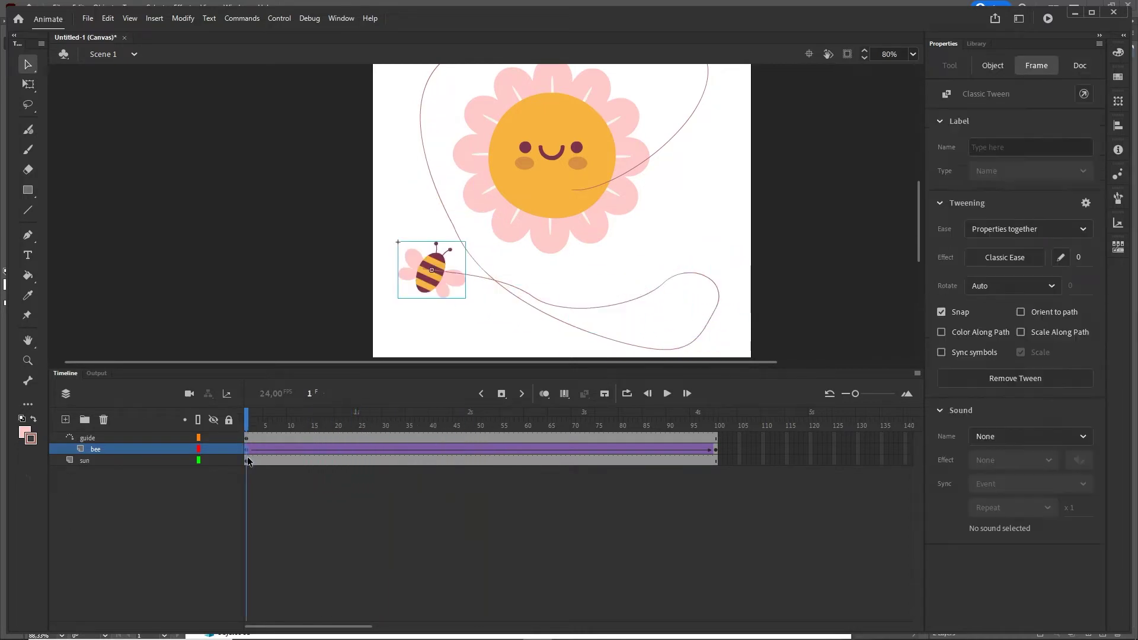
pyautogui.click(27, 84)
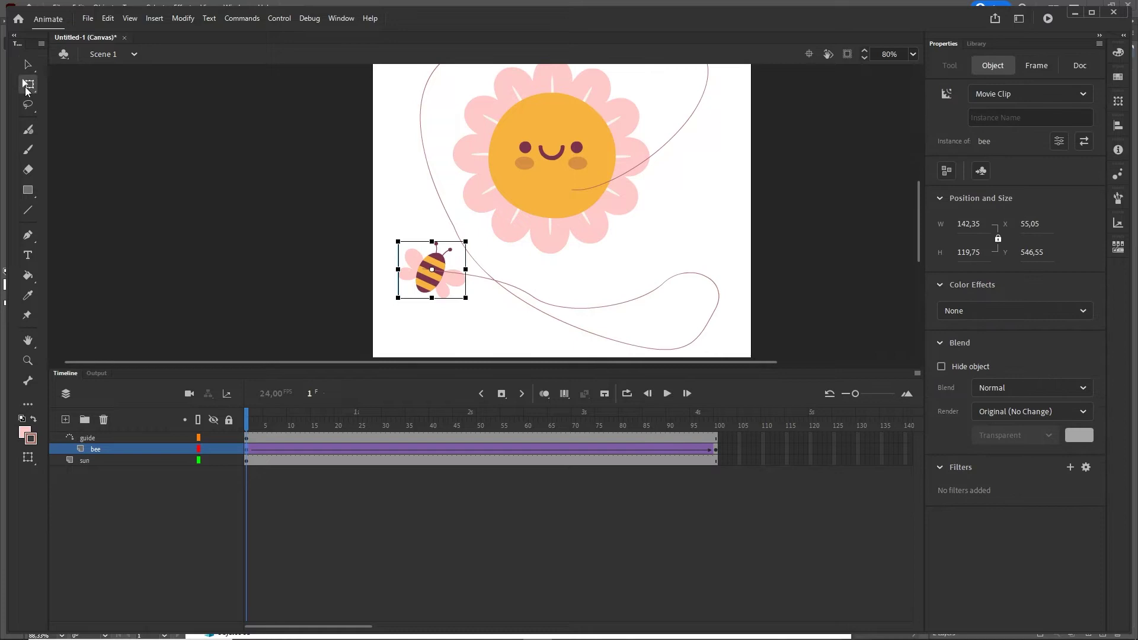
pyautogui.moveTo(472, 243); pyautogui.dragTo(473, 285)
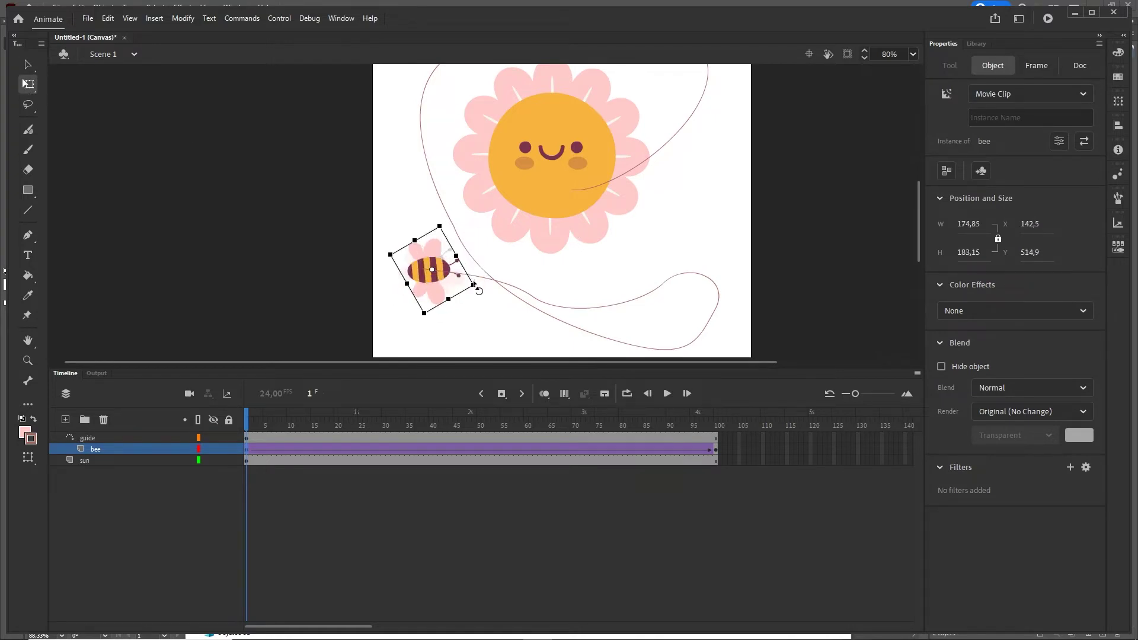
pyautogui.click(468, 517)
pyautogui.moveTo(246, 418); pyautogui.dragTo(261, 454)
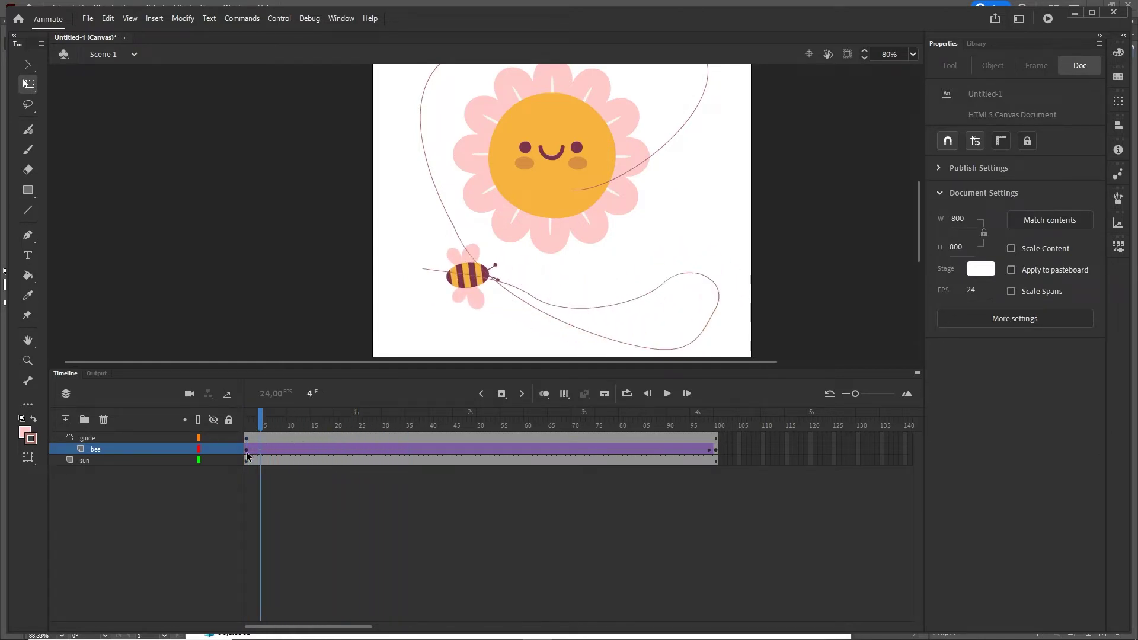
# Turn on Orient to path for the bee's Classic Tween and scrub through the timeline to check the flight.
pyautogui.click(247, 449)
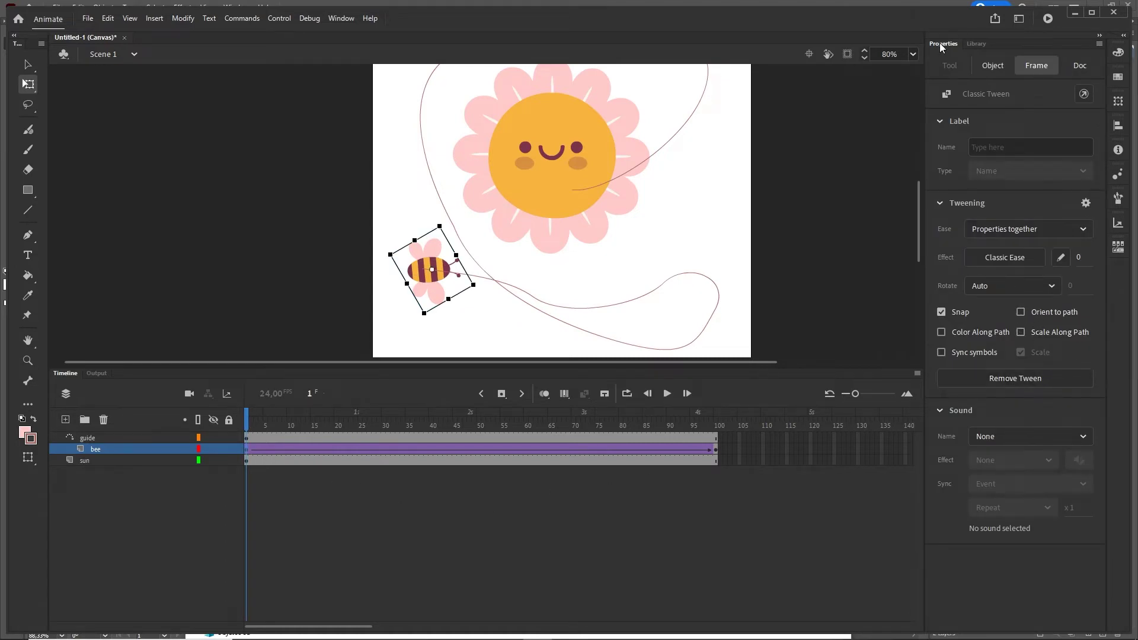
pyautogui.click(1020, 313)
pyautogui.moveTo(254, 428); pyautogui.dragTo(539, 415)
pyautogui.click(581, 272)
pyautogui.moveTo(581, 272); pyautogui.dragTo(505, 336)
pyautogui.moveTo(540, 417); pyautogui.dragTo(702, 417)
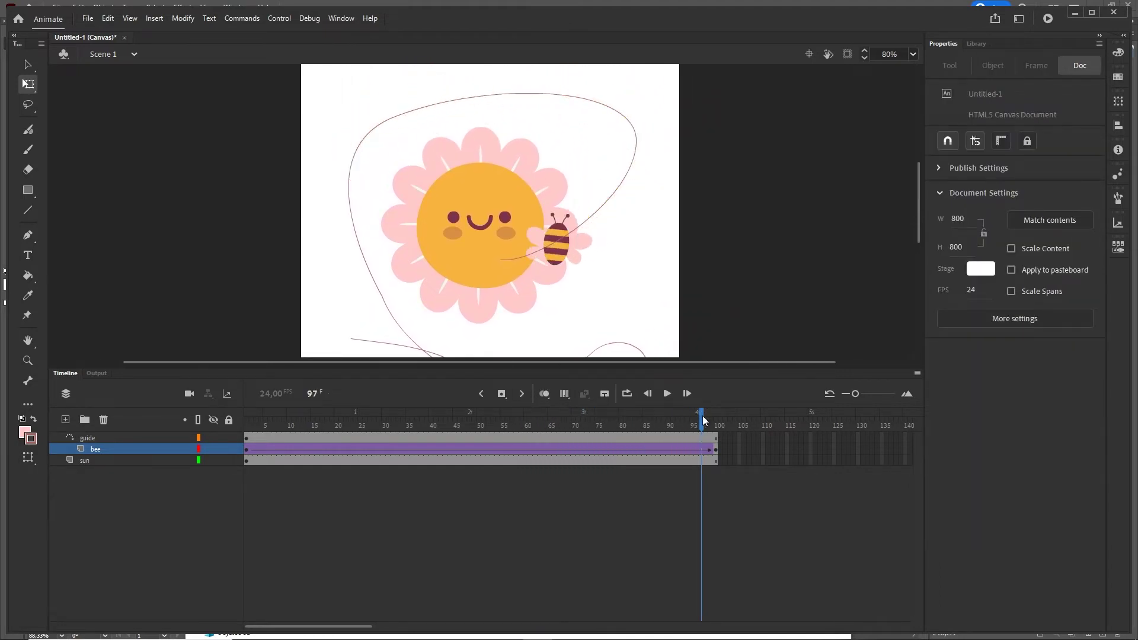
# At frame 100, rotate the bee to face along the end of the guide path and check the end of the flight.
pyautogui.click(716, 449)
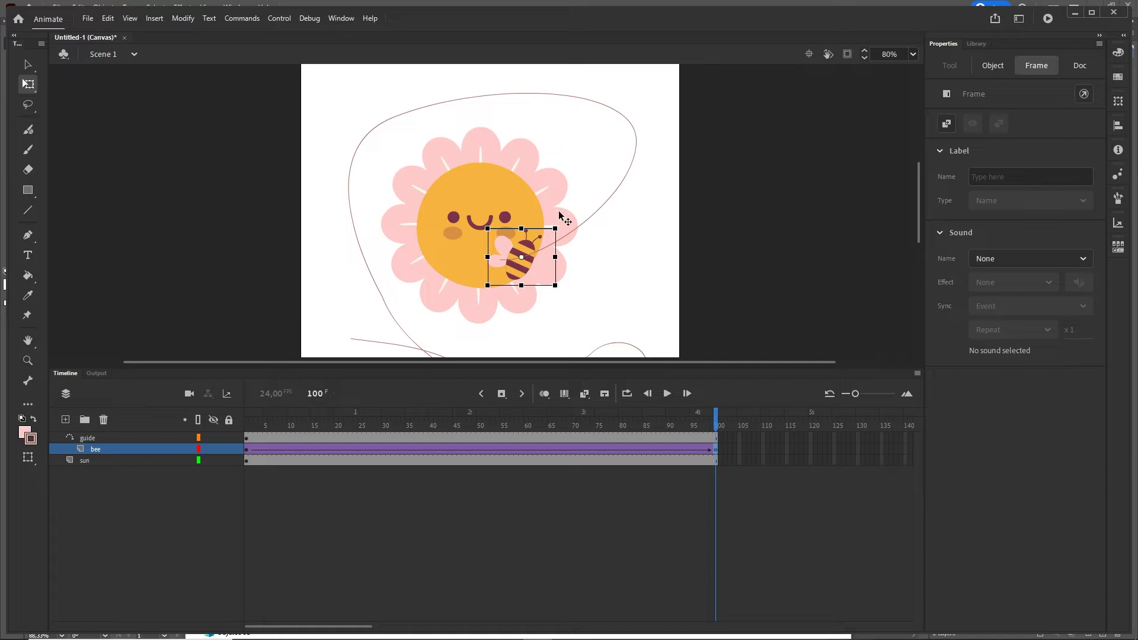
pyautogui.moveTo(566, 228); pyautogui.dragTo(480, 256)
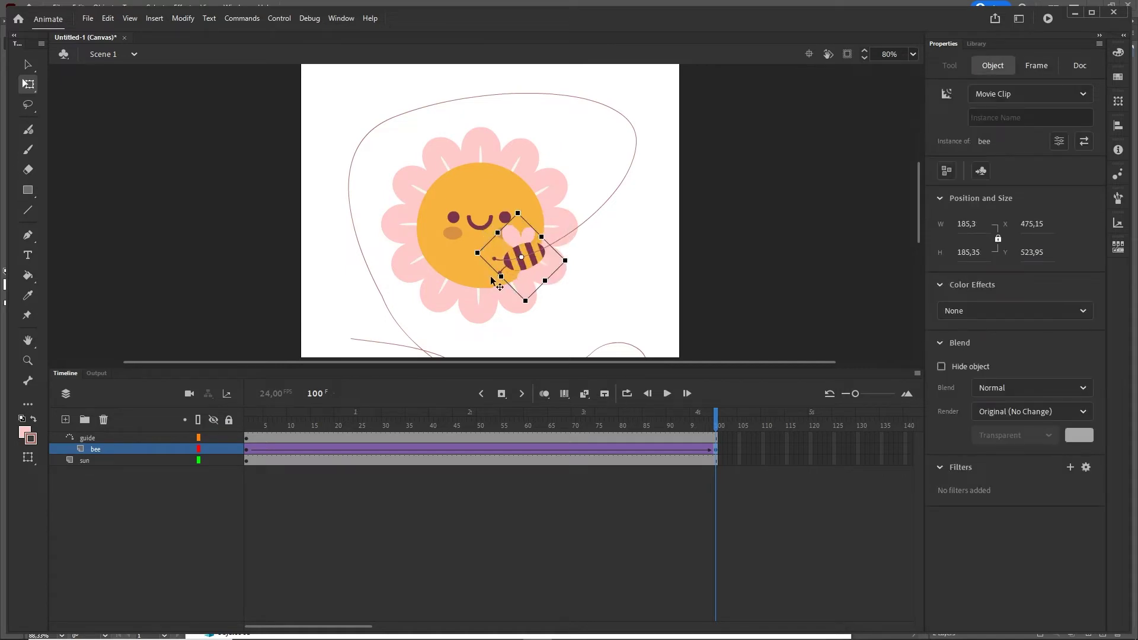
pyautogui.scroll(-1, 490, 279)
pyautogui.moveTo(582, 260); pyautogui.dragTo(571, 212)
pyautogui.moveTo(719, 419); pyautogui.dragTo(718, 384)
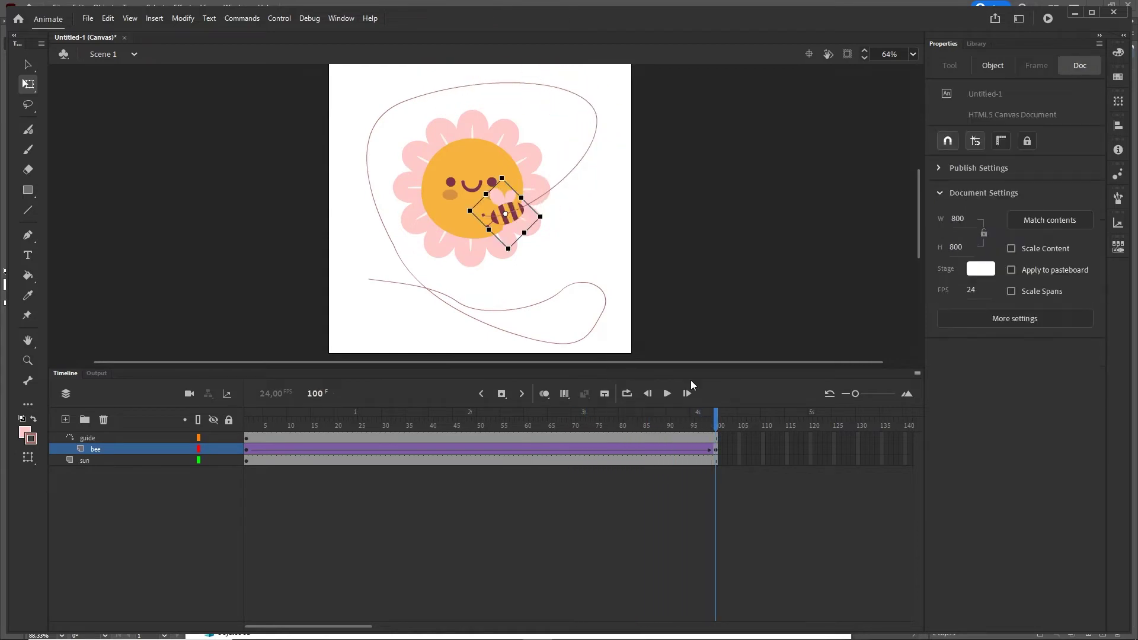
# At frame 1, enter the bee symbol and its inner group, and cut the bee's upper pair of wings.
pyautogui.click(247, 449)
pyautogui.scroll(1, 395, 287)
pyautogui.scroll(3, 395, 286)
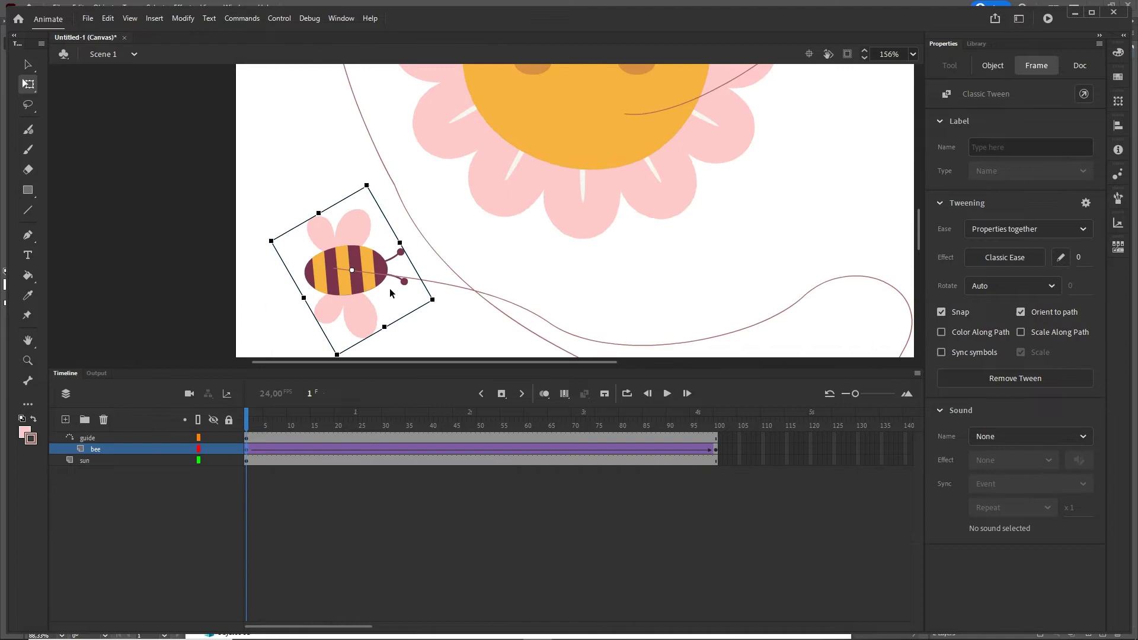
pyautogui.doubleClick(353, 261)
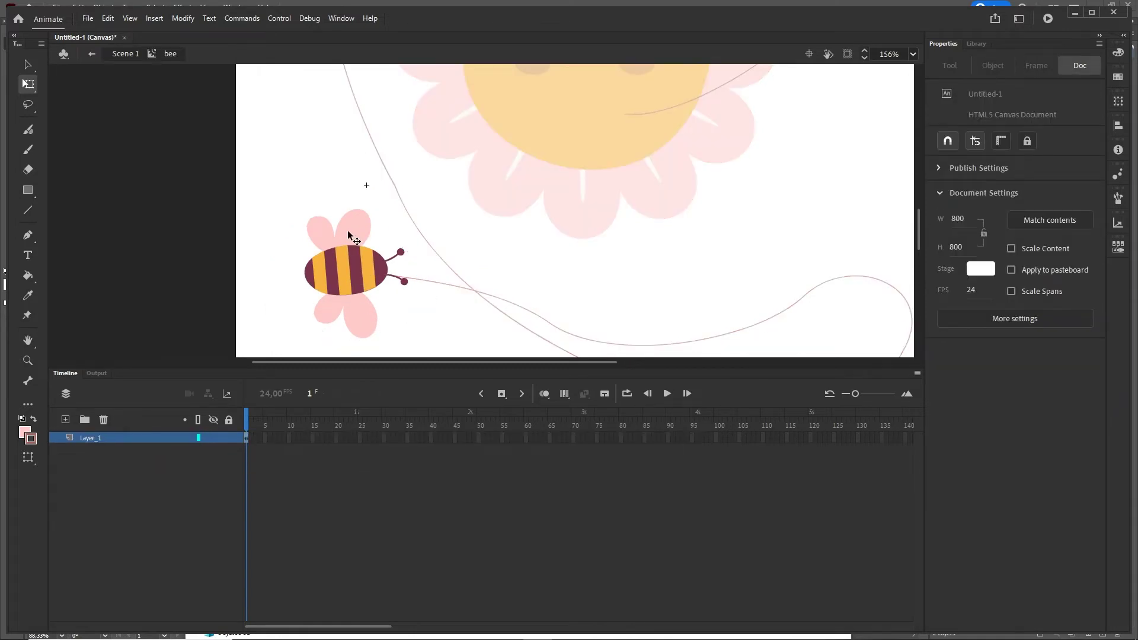
pyautogui.click(354, 232)
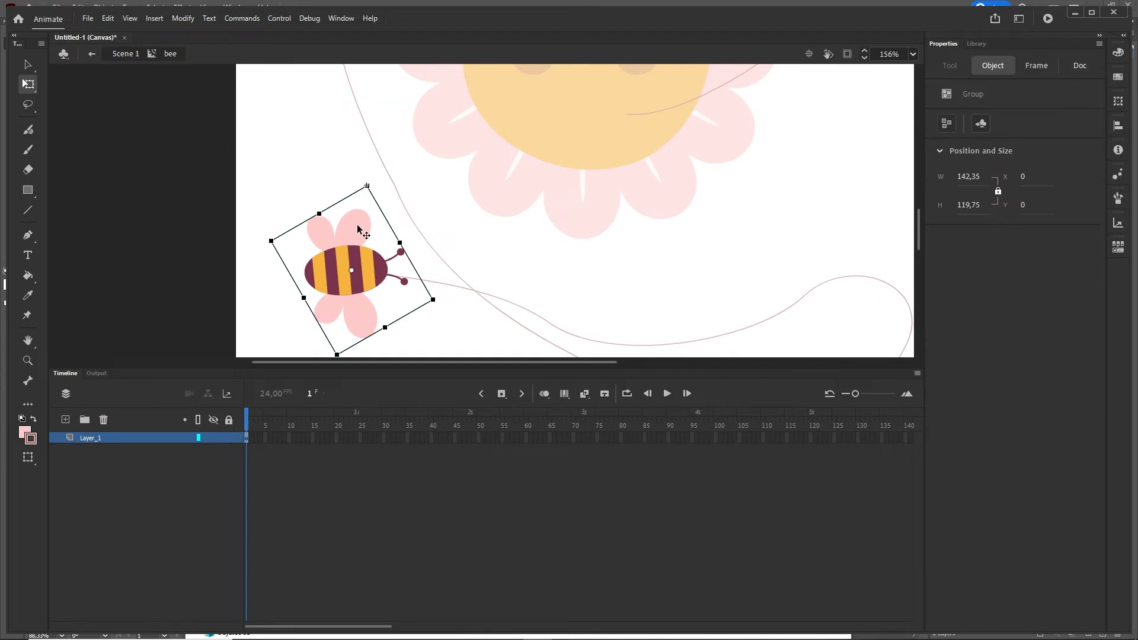
pyautogui.doubleClick(357, 229)
pyautogui.click(344, 209)
pyautogui.click(345, 212)
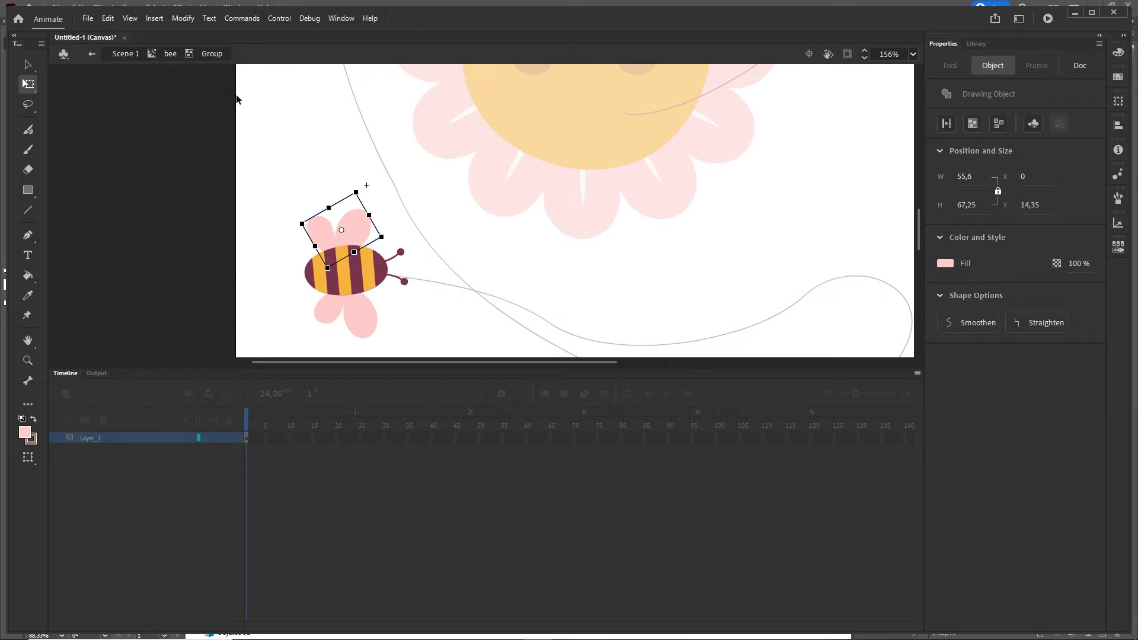
pyautogui.press('Delete')
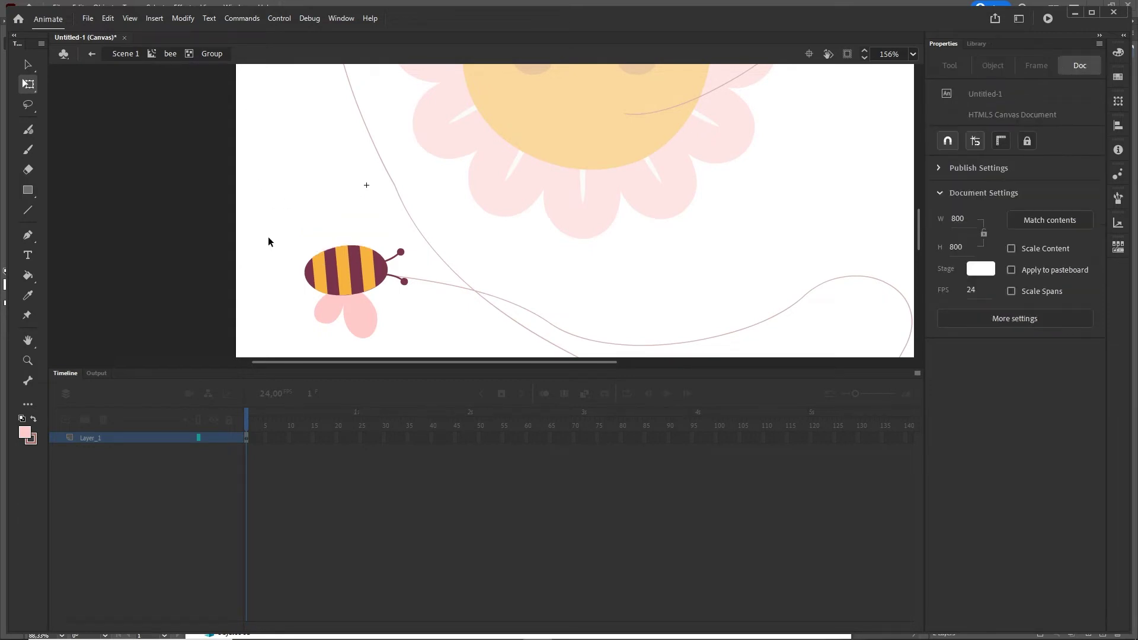
# Return to the bee symbol's level and paste the upper wings in place, outside the group.
pyautogui.click(171, 54)
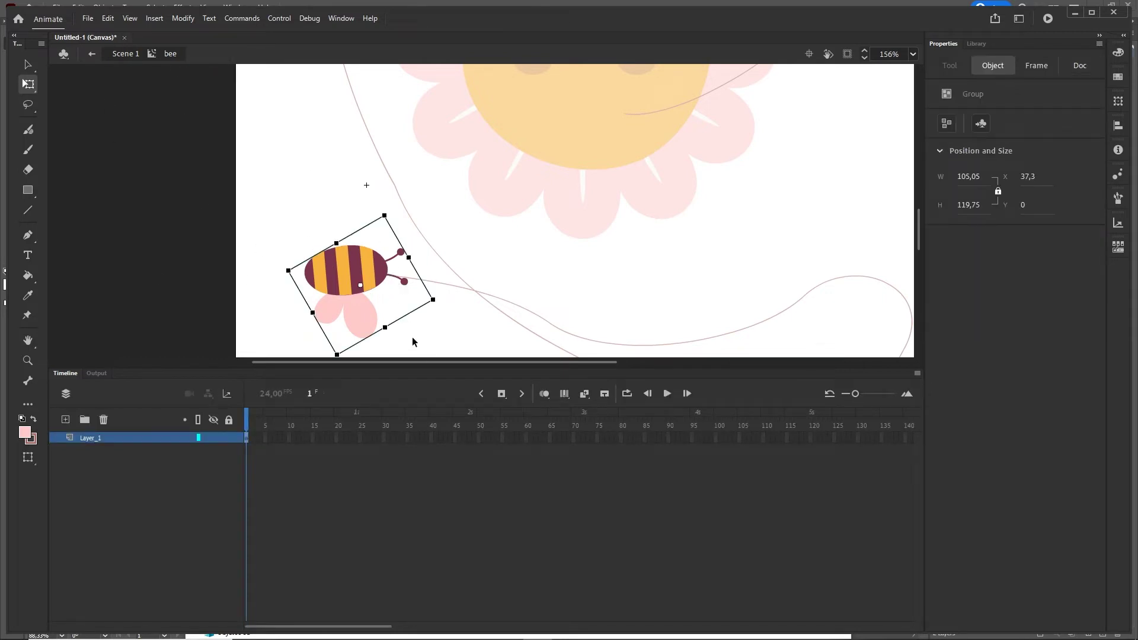
pyautogui.hotkey('ctrl', 'v')
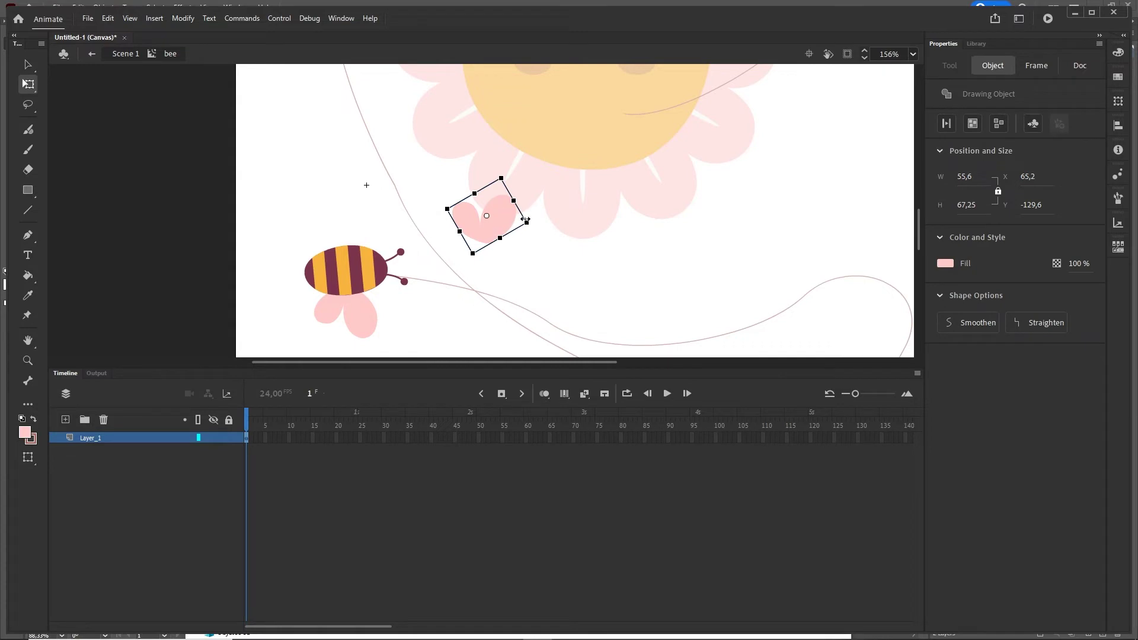
pyautogui.click(499, 251)
pyautogui.click(109, 20)
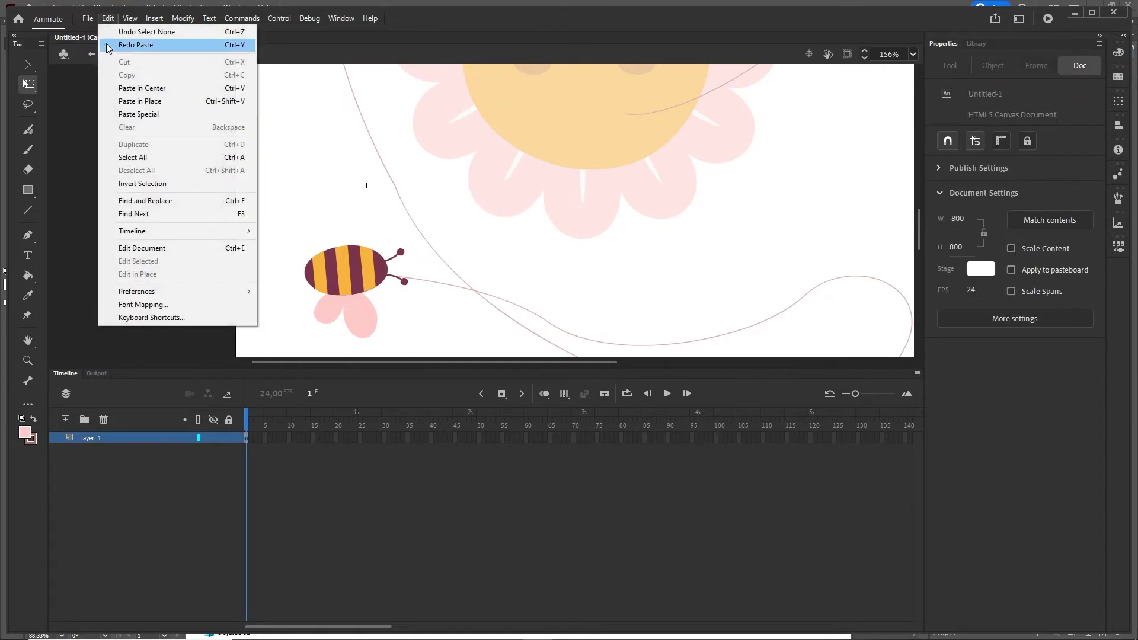
pyautogui.click(141, 102)
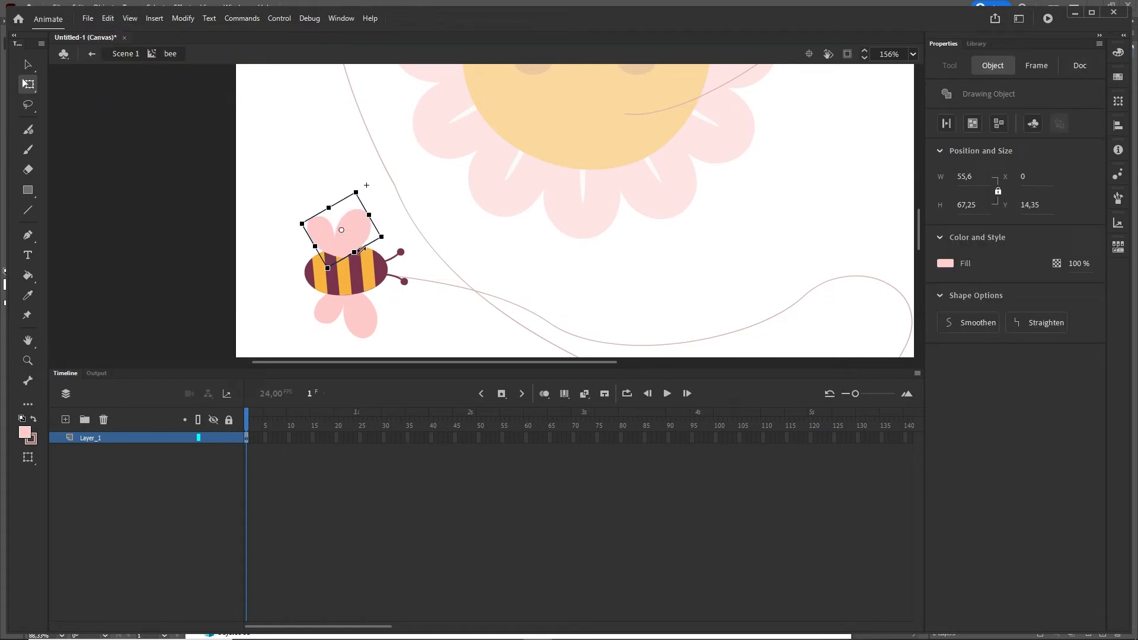
pyautogui.click(149, 471)
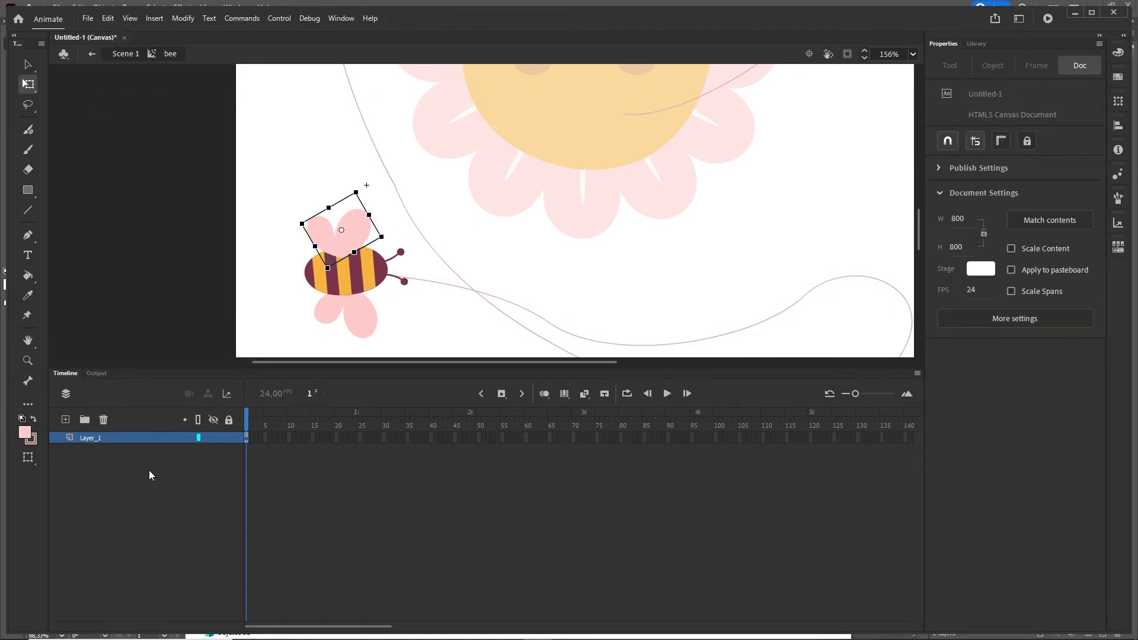
# Cut the lower pair of wings out of the bee's group and paste them in place at the bee symbol's level.
pyautogui.click(369, 329)
pyautogui.doubleClick(364, 327)
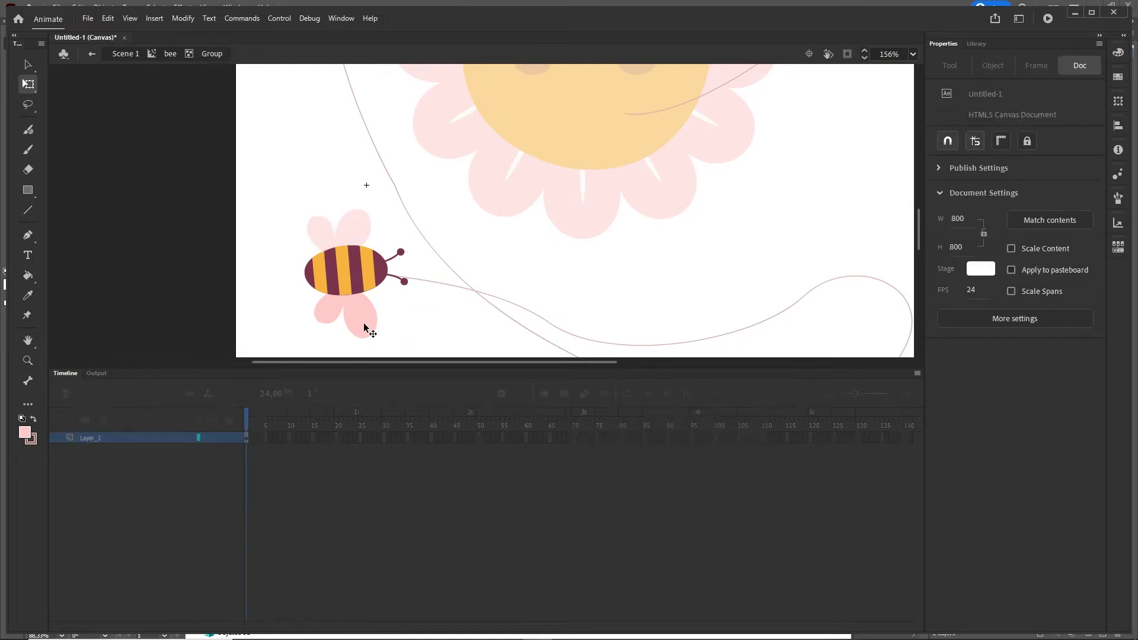
pyautogui.click(371, 318)
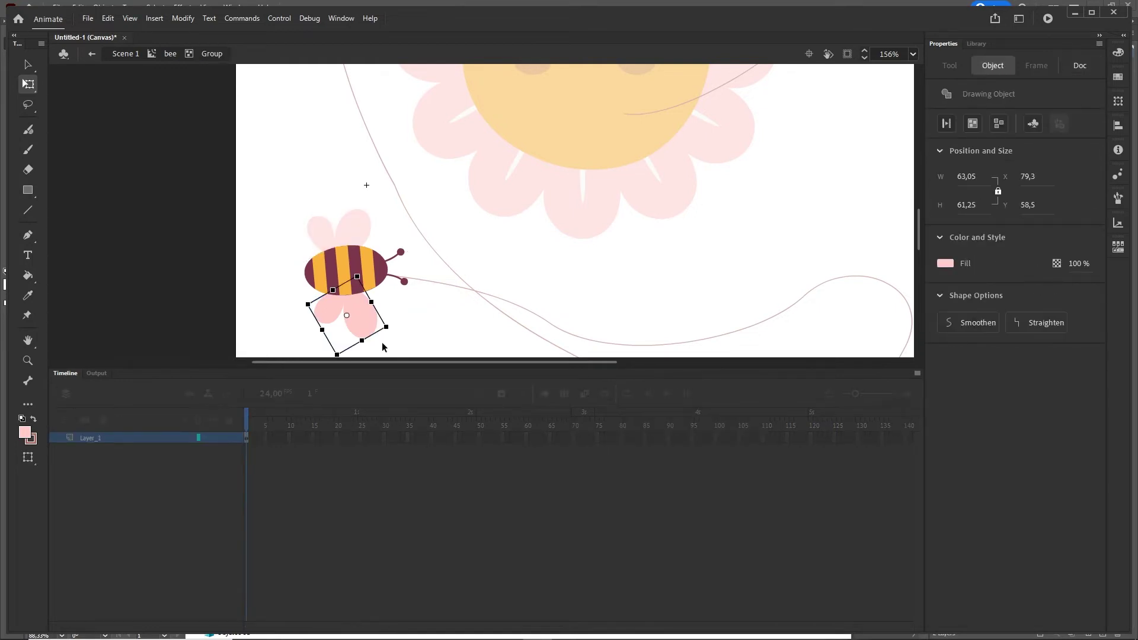
pyautogui.press('Delete')
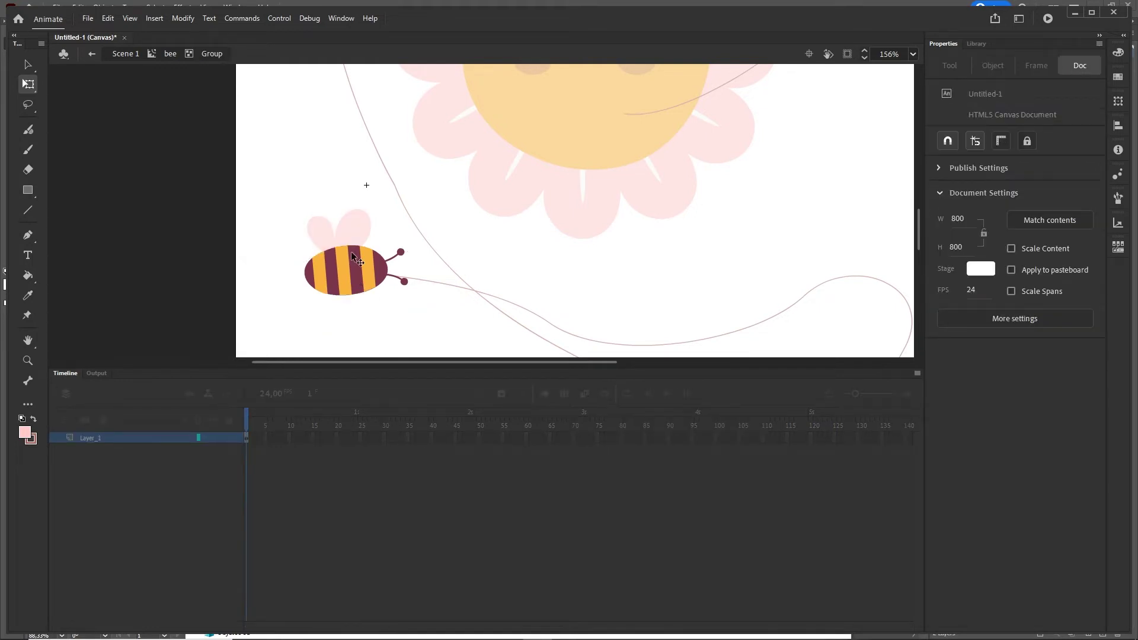
pyautogui.click(171, 54)
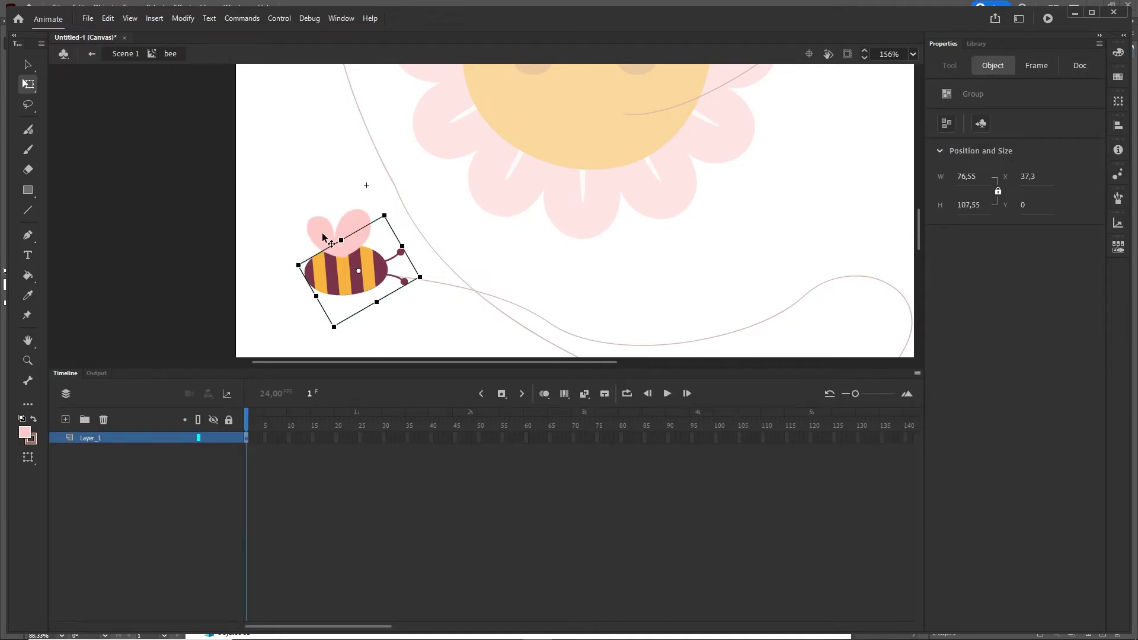
pyautogui.hotkey('ctrl', 'shift', 'v')
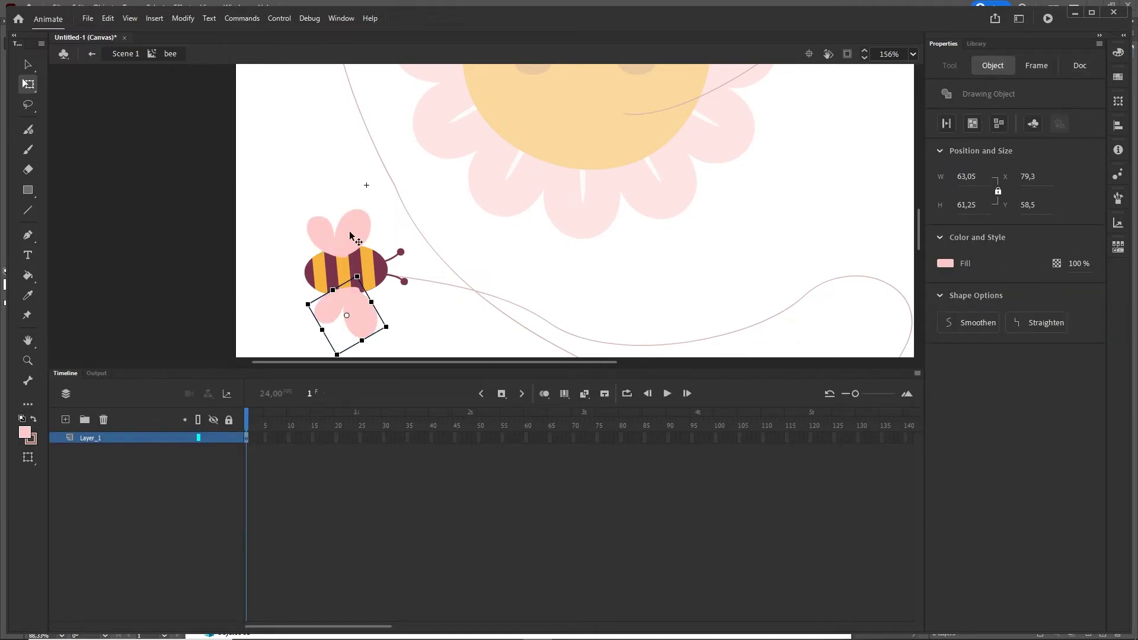
pyautogui.click(232, 524)
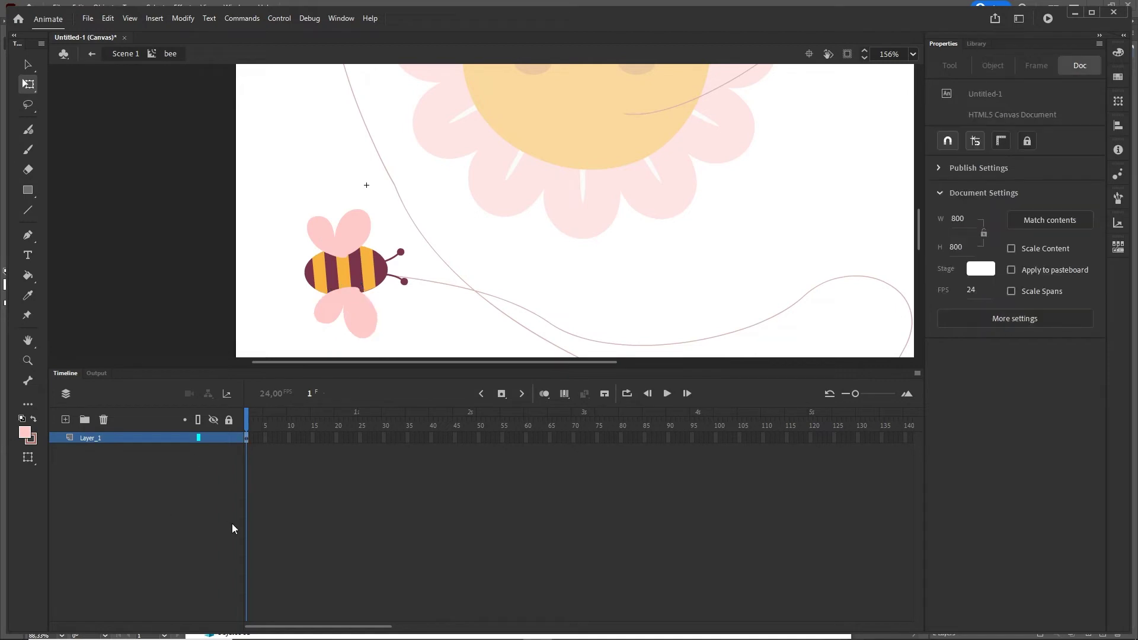
# Select the bee's body and both wing pairs and distribute them to separate layers.
pyautogui.click(87, 439)
pyautogui.moveTo(453, 342); pyautogui.dragTo(286, 278)
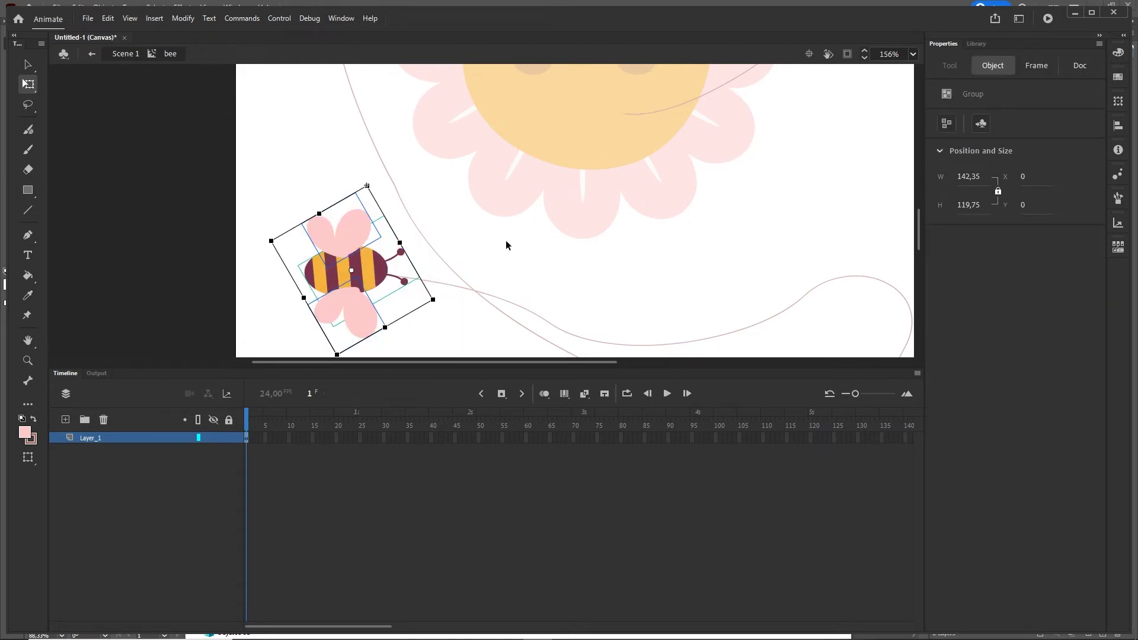
pyautogui.rightClick(355, 237)
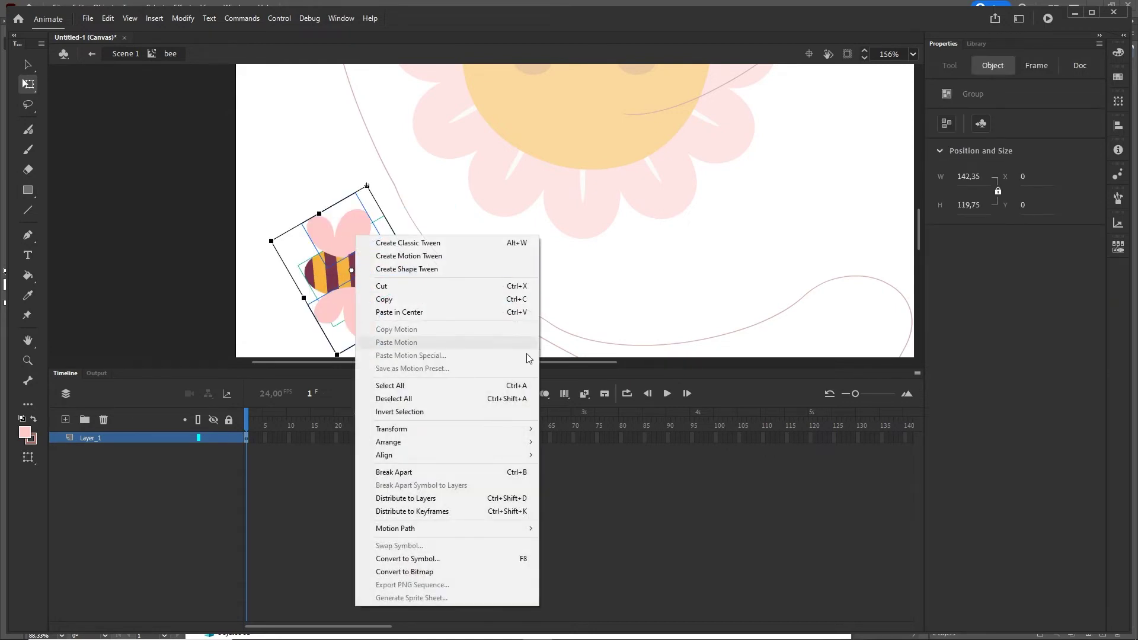
pyautogui.click(409, 501)
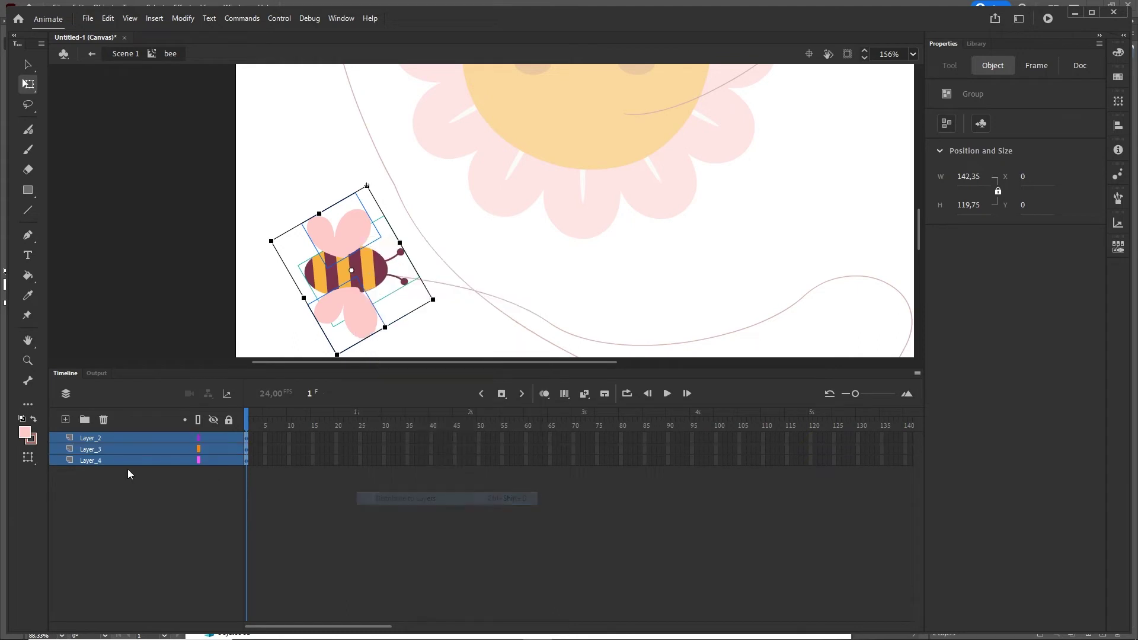
pyautogui.click(110, 501)
# Move the bee body's layer above both wing layers and rename it "bee".
pyautogui.click(95, 461)
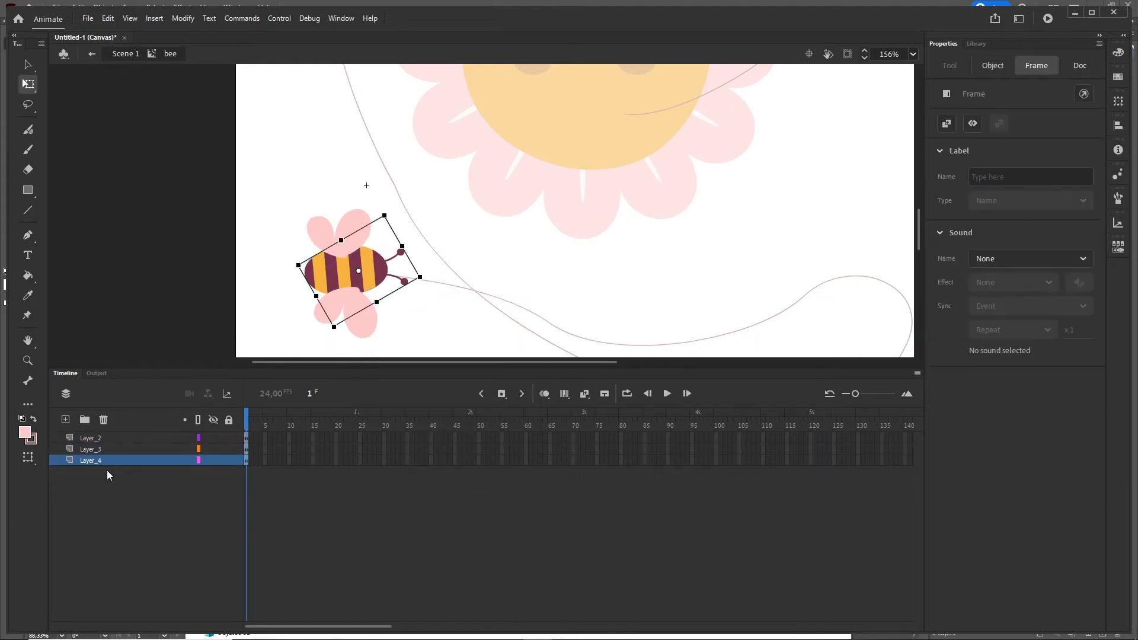
pyautogui.moveTo(87, 461); pyautogui.dragTo(89, 436)
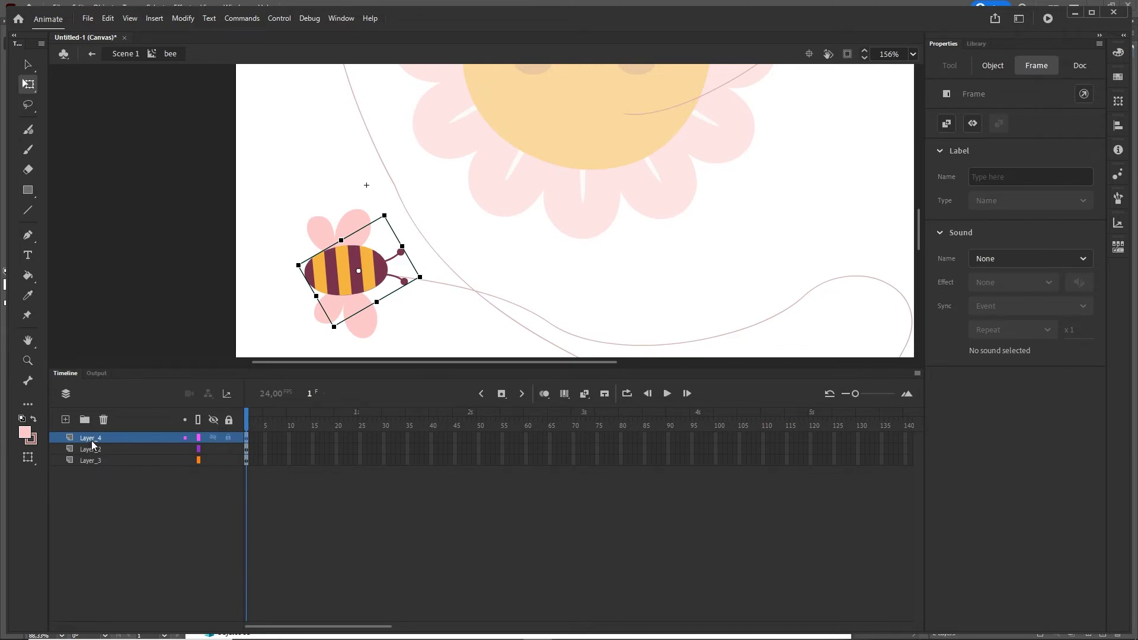
pyautogui.doubleClick(91, 440)
pyautogui.write('bee')
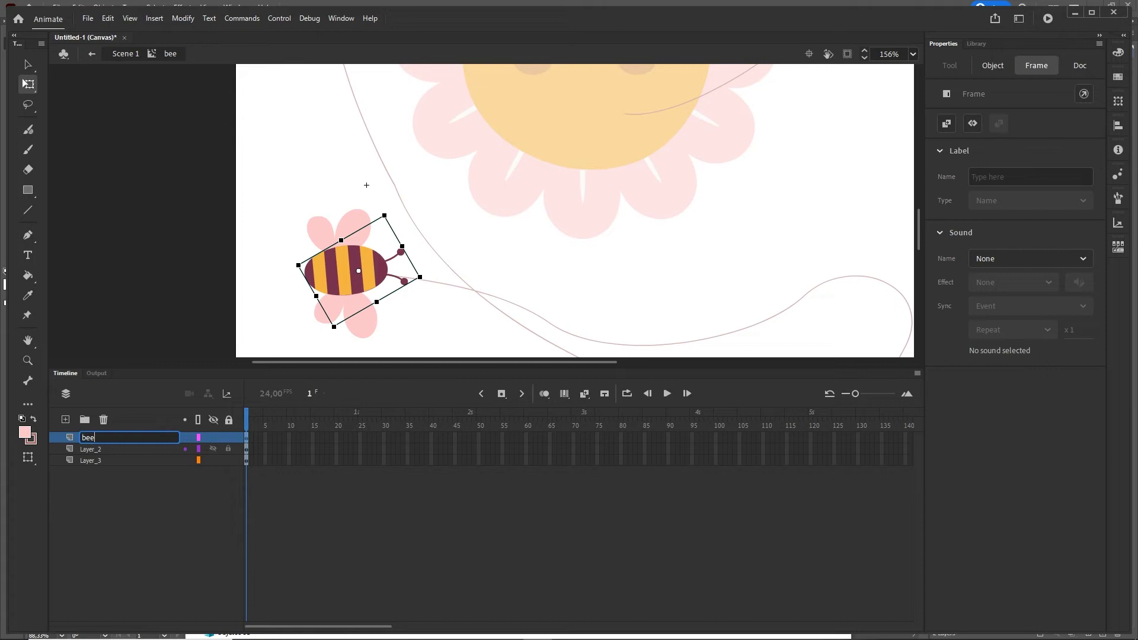
pyautogui.click(126, 539)
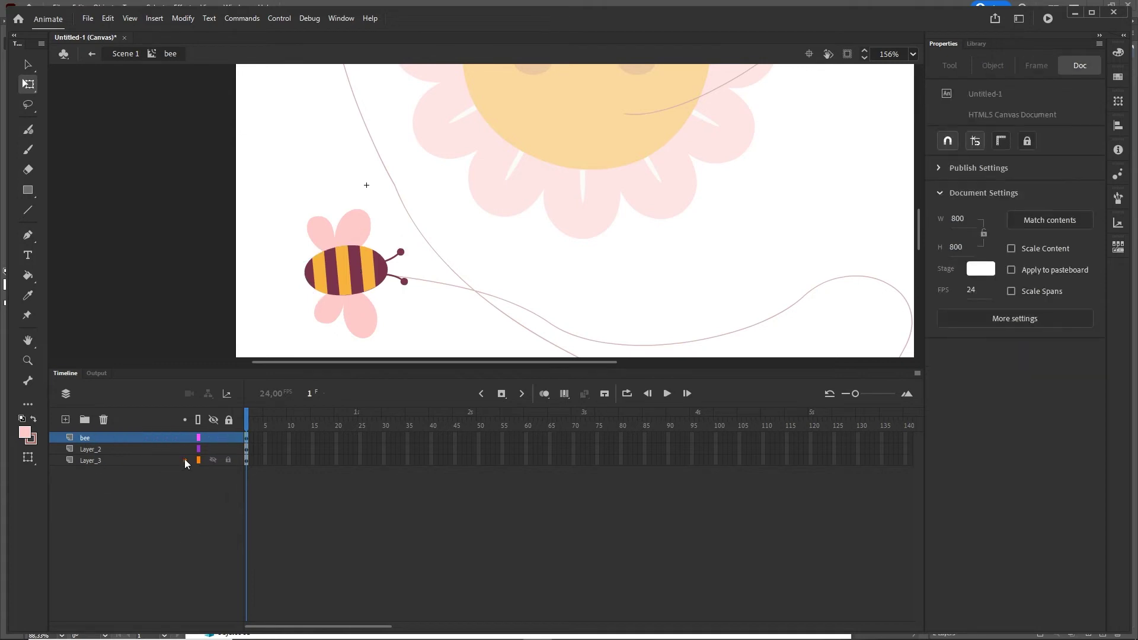
# Convert the upper wings and the lower wings into two separate Movie Clip symbols.
pyautogui.click(359, 230)
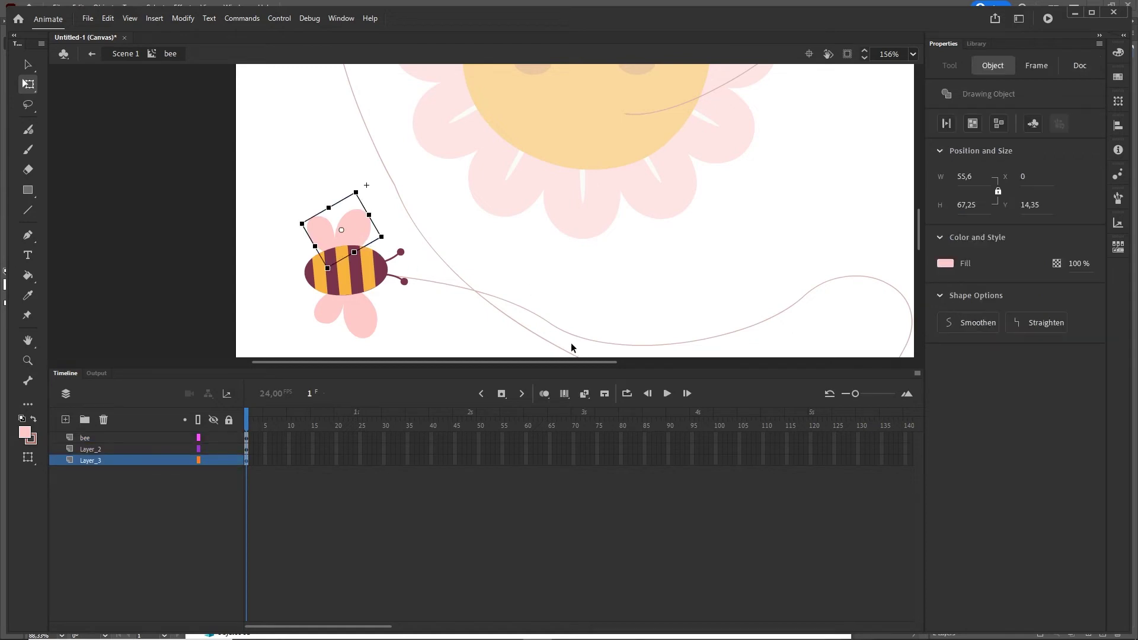
pyautogui.press('F8')
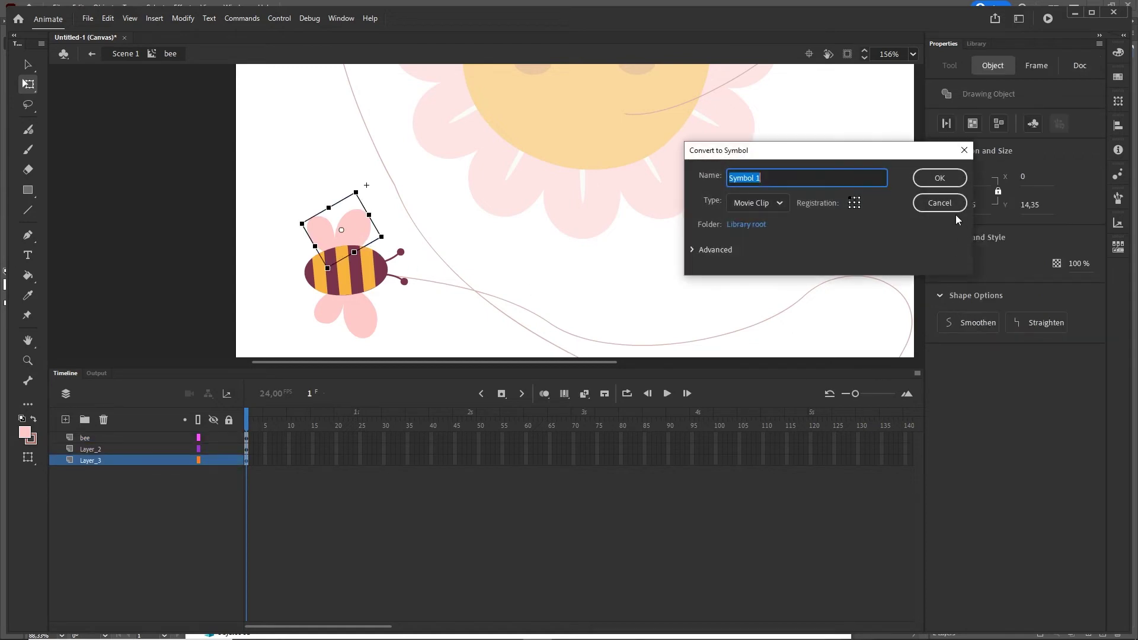
pyautogui.click(932, 178)
pyautogui.click(373, 324)
pyautogui.press('F8')
pyautogui.click(939, 178)
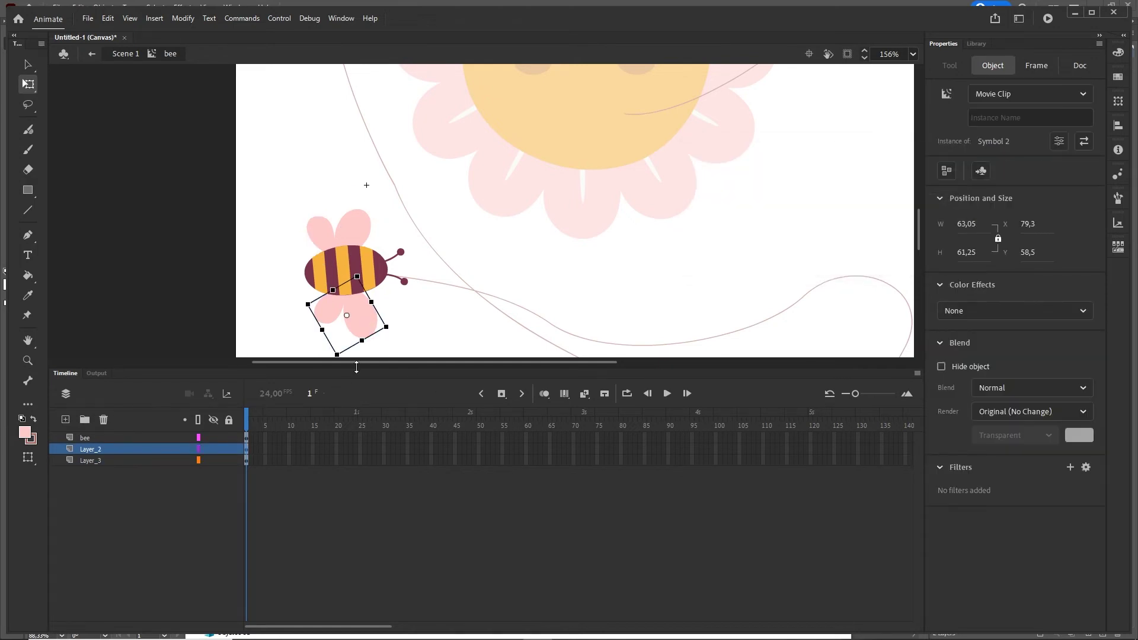
# Move the transformation point of each wing pair to a corner of its bounding box on the bee's body.
pyautogui.click(356, 233)
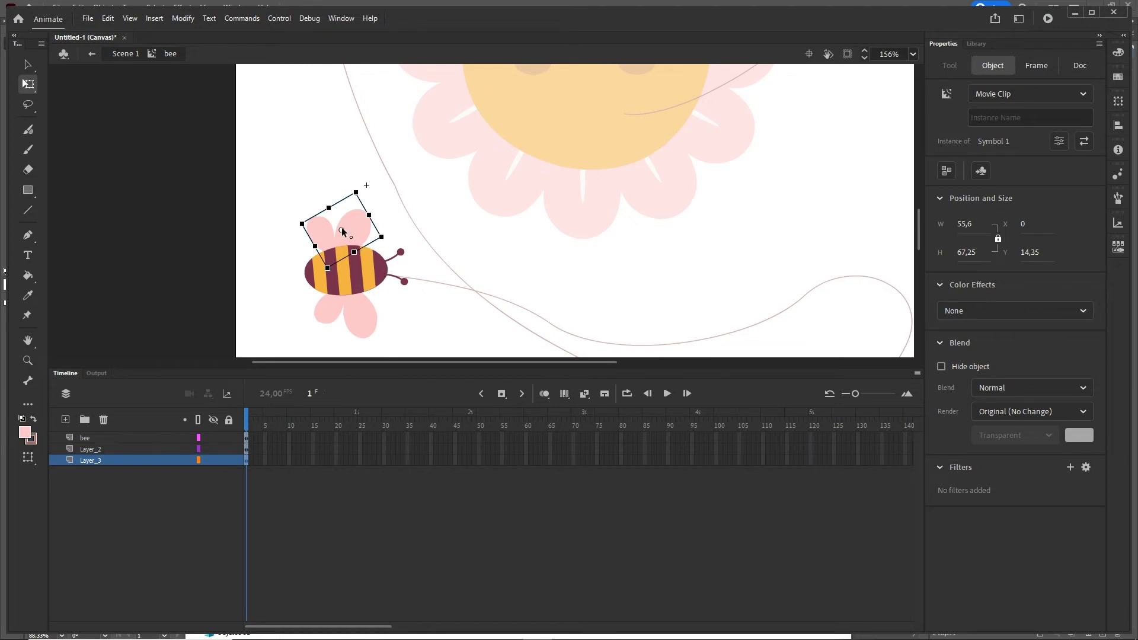
pyautogui.click(34, 95)
pyautogui.moveTo(342, 232); pyautogui.dragTo(328, 268)
pyautogui.click(358, 320)
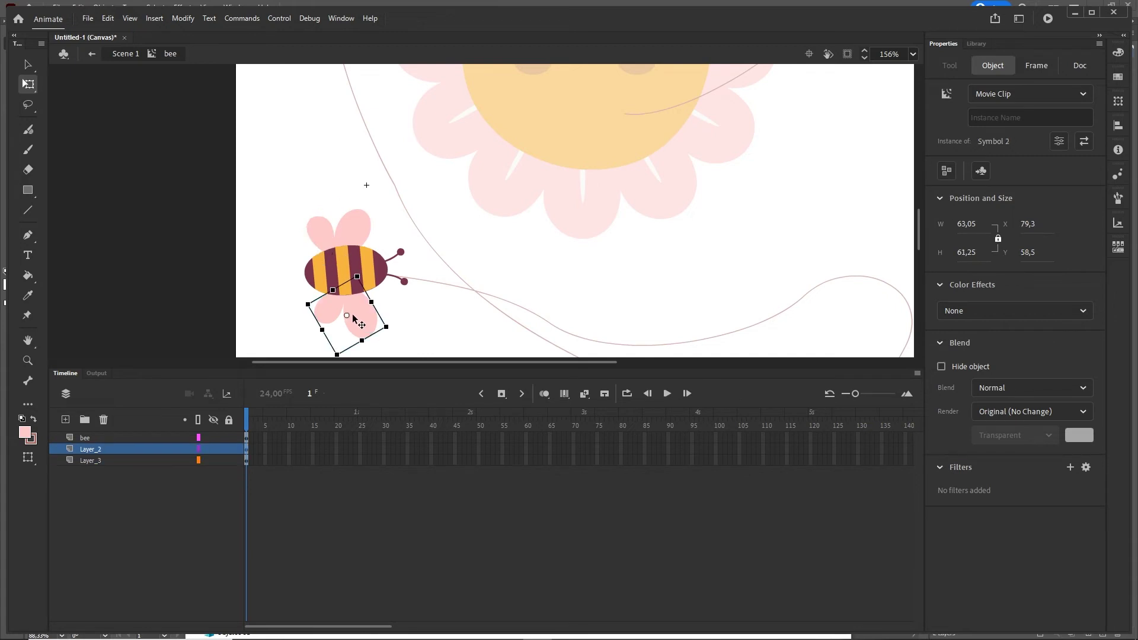
pyautogui.moveTo(350, 309); pyautogui.dragTo(356, 277)
pyautogui.hotkey('ctrl', 'z')
# Extend all three layers of the bee symbol to frame 15.
pyautogui.click(311, 459)
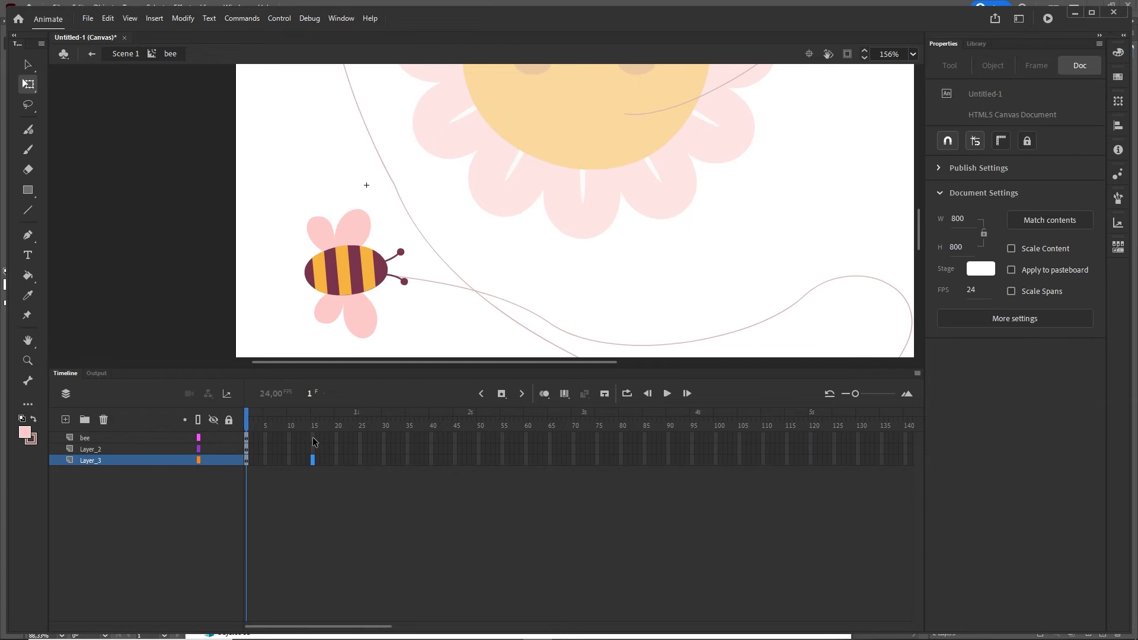
pyautogui.keyDown('shift'); pyautogui.click(314, 439); pyautogui.keyUp('shift')
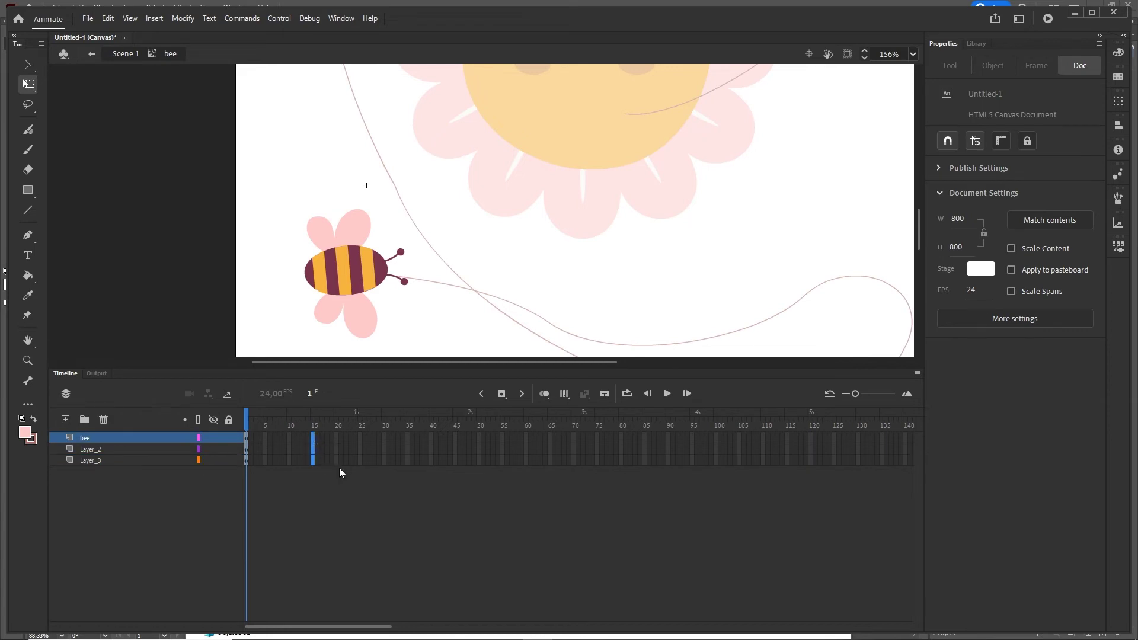
pyautogui.press('F5')
# Add a keyframe at frame 4 on Layer_2 and Layer_3 and shrink both wing pairs until they hide behind the bee's body.
pyautogui.moveTo(325, 419); pyautogui.dragTo(260, 415)
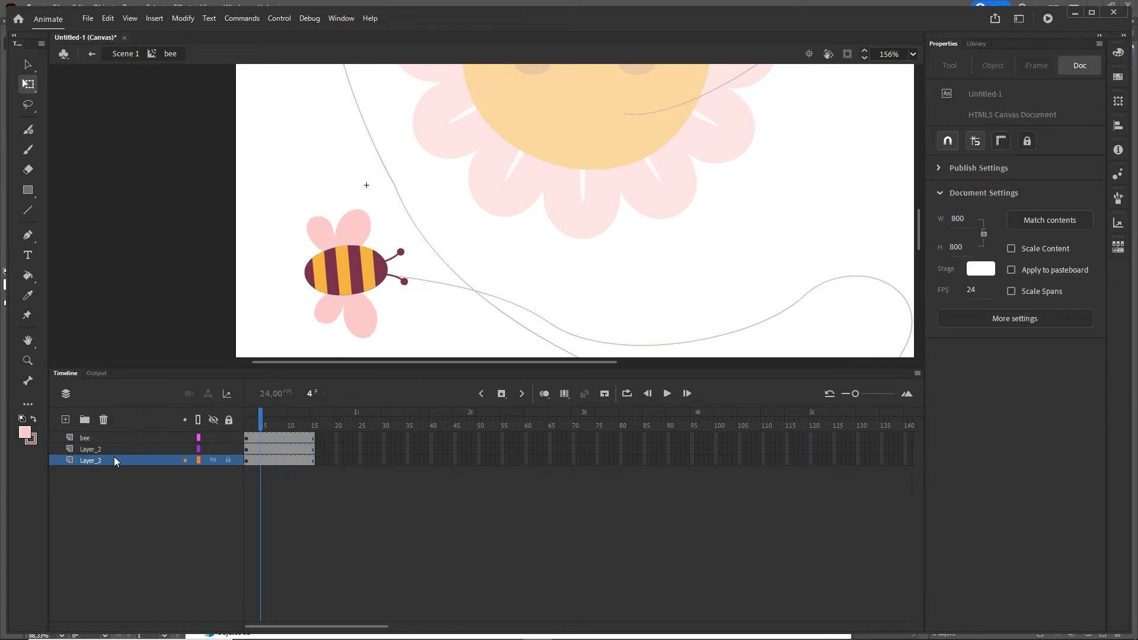
pyautogui.click(260, 452)
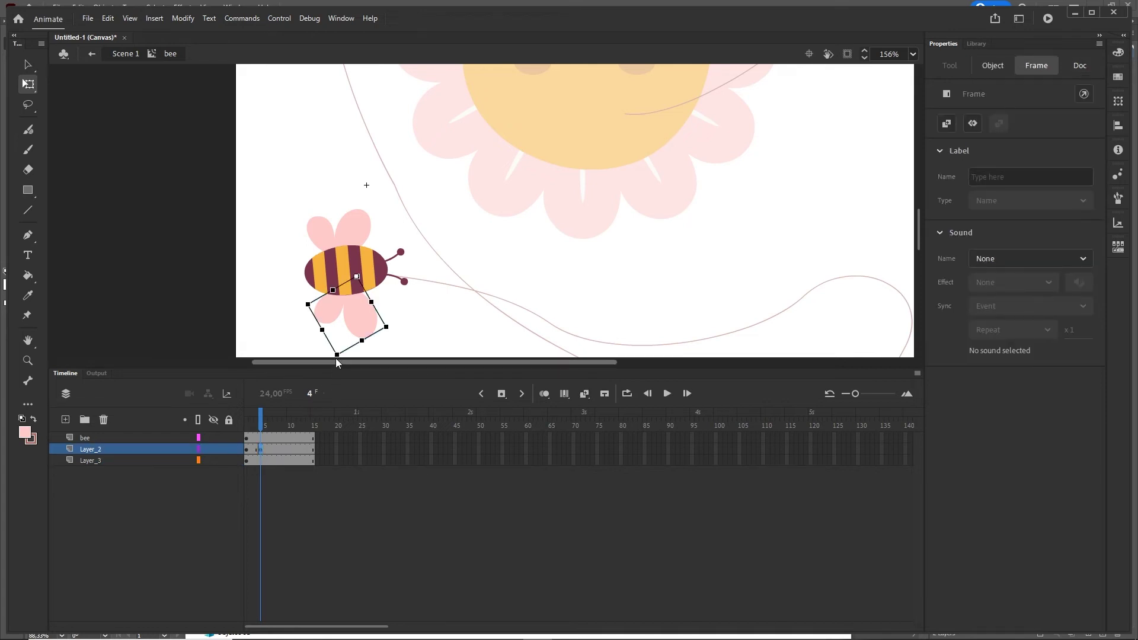
pyautogui.moveTo(337, 354); pyautogui.dragTo(338, 341)
pyautogui.moveTo(343, 319); pyautogui.dragTo(344, 297)
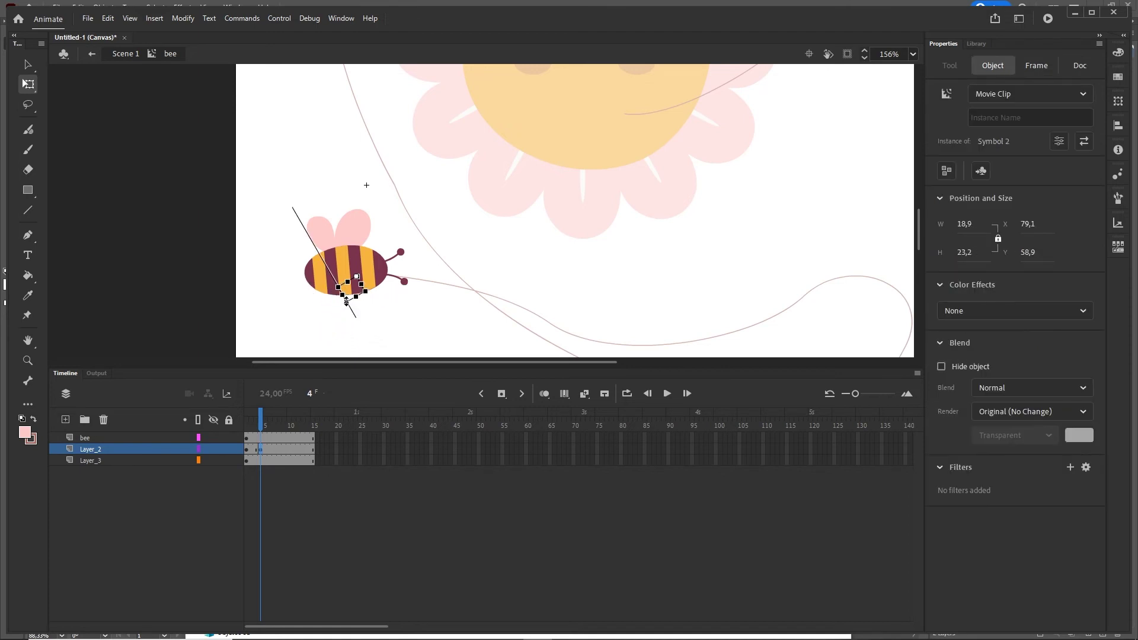
pyautogui.click(261, 459)
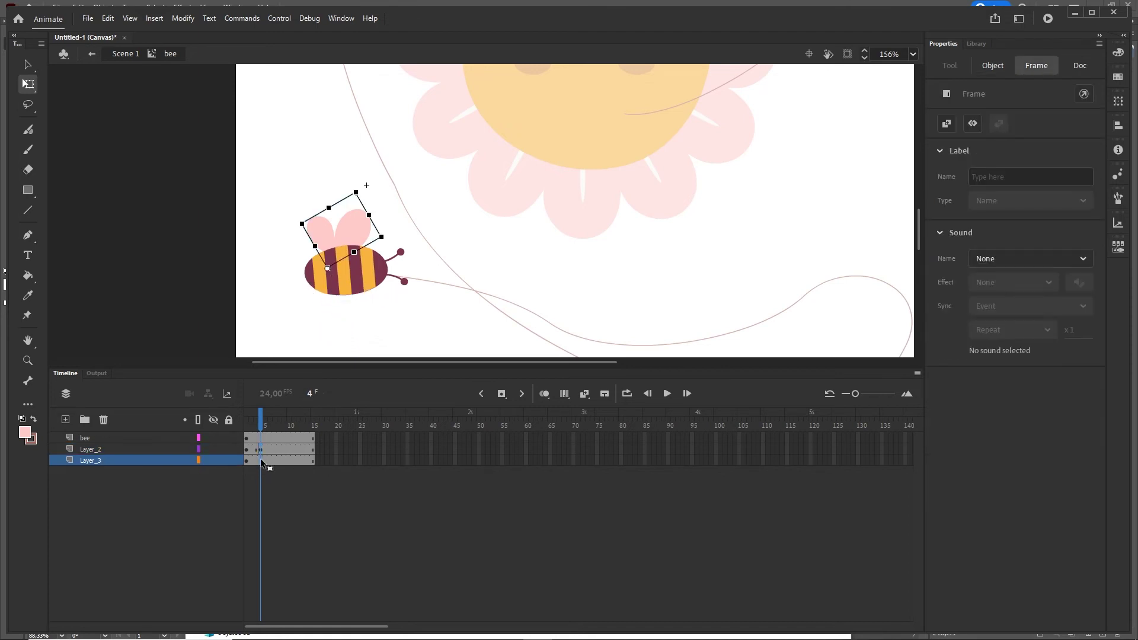
pyautogui.moveTo(356, 193); pyautogui.dragTo(345, 244)
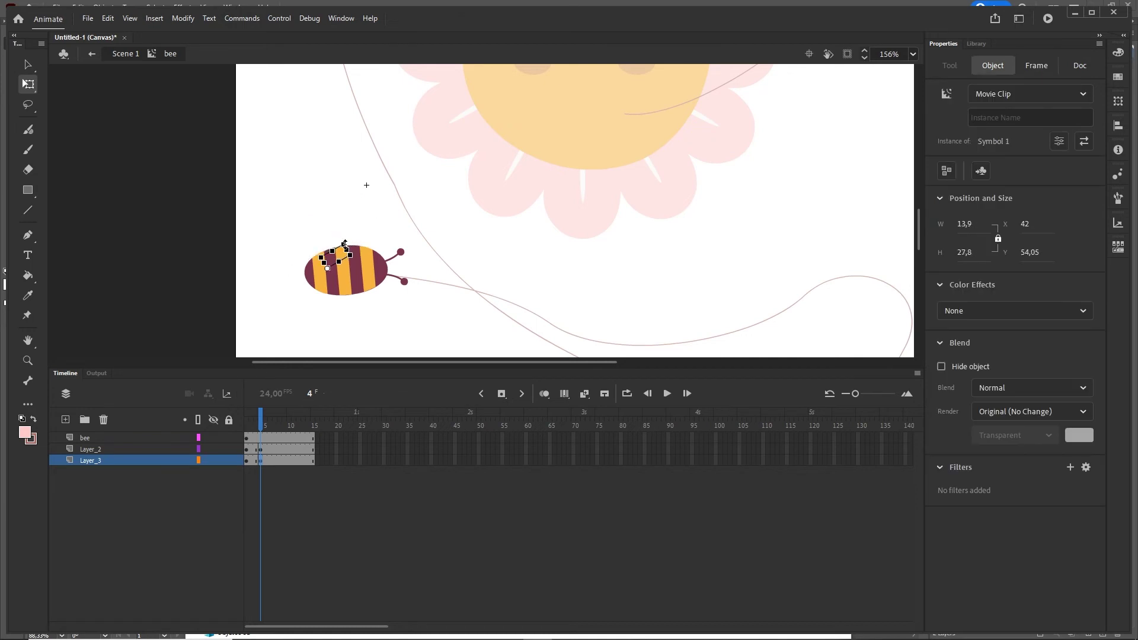
# Copy the first keyframes of both wing layers to frame 7.
pyautogui.click(247, 461)
pyautogui.keyDown('shift'); pyautogui.click(247, 451); pyautogui.keyUp('shift')
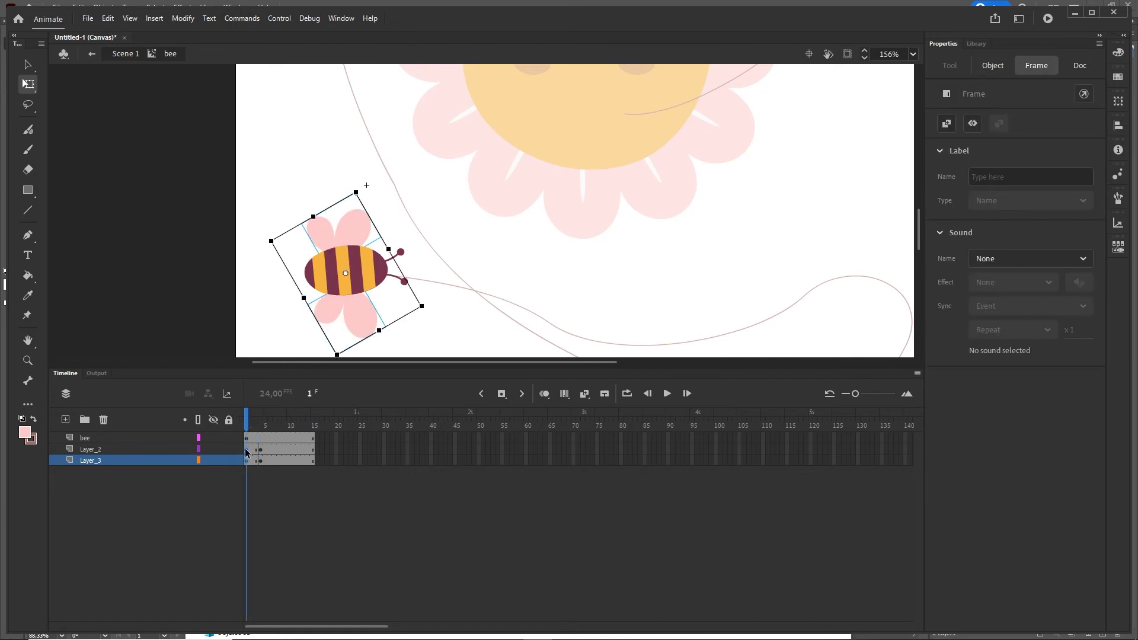
pyautogui.moveTo(246, 451); pyautogui.dragTo(274, 461)
pyautogui.click(269, 461)
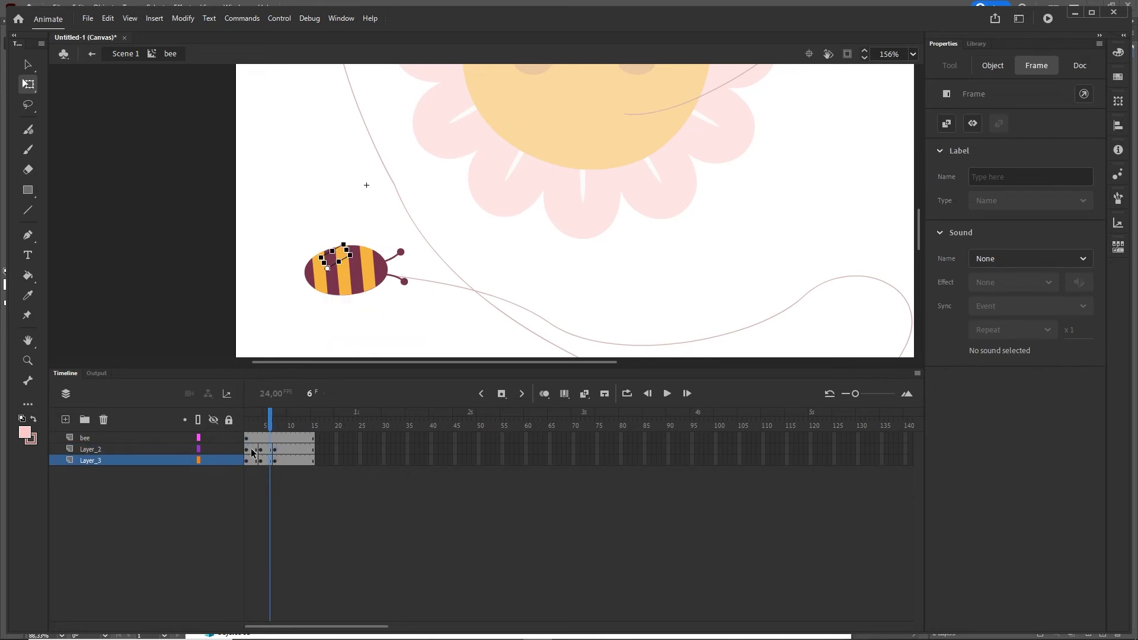
# Create classic tweens between the keyframes on both wing layers.
pyautogui.click(251, 450)
pyautogui.rightClick(263, 453)
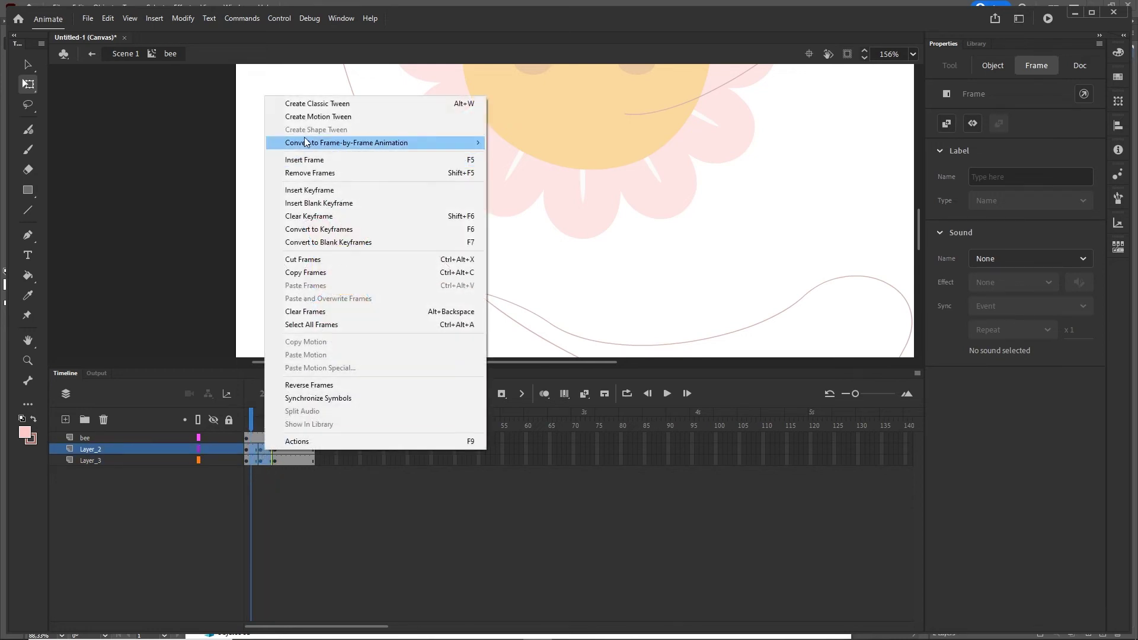
pyautogui.click(301, 105)
# Remove the surplus frames after frame 7 from all three layers of the bee symbol.
pyautogui.click(278, 442)
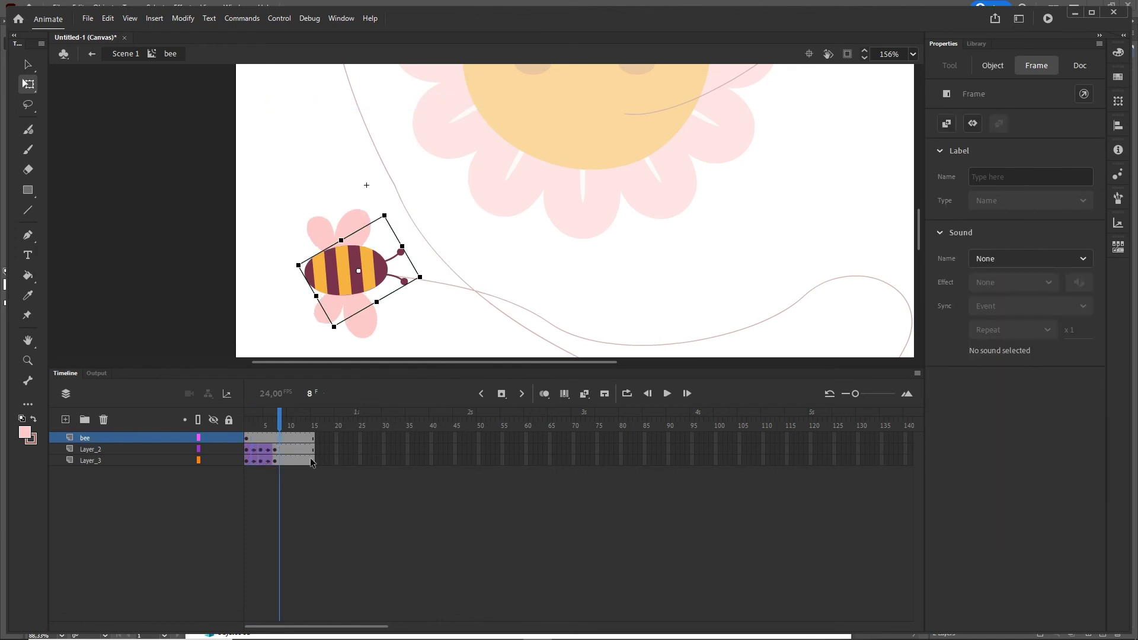
pyautogui.moveTo(314, 461); pyautogui.dragTo(329, 461)
pyautogui.rightClick(300, 451)
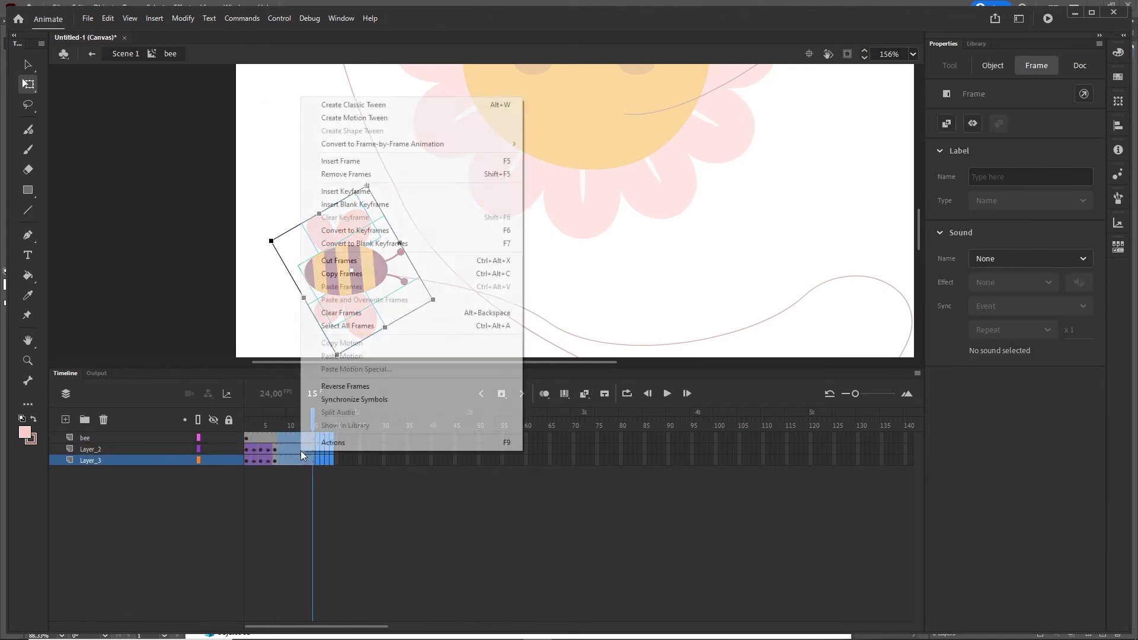
pyautogui.click(499, 174)
pyautogui.click(389, 609)
# Scrub through the wing flap, return to Scene 1 and test the movie in the browser before switching back to Animate.
pyautogui.click(247, 437)
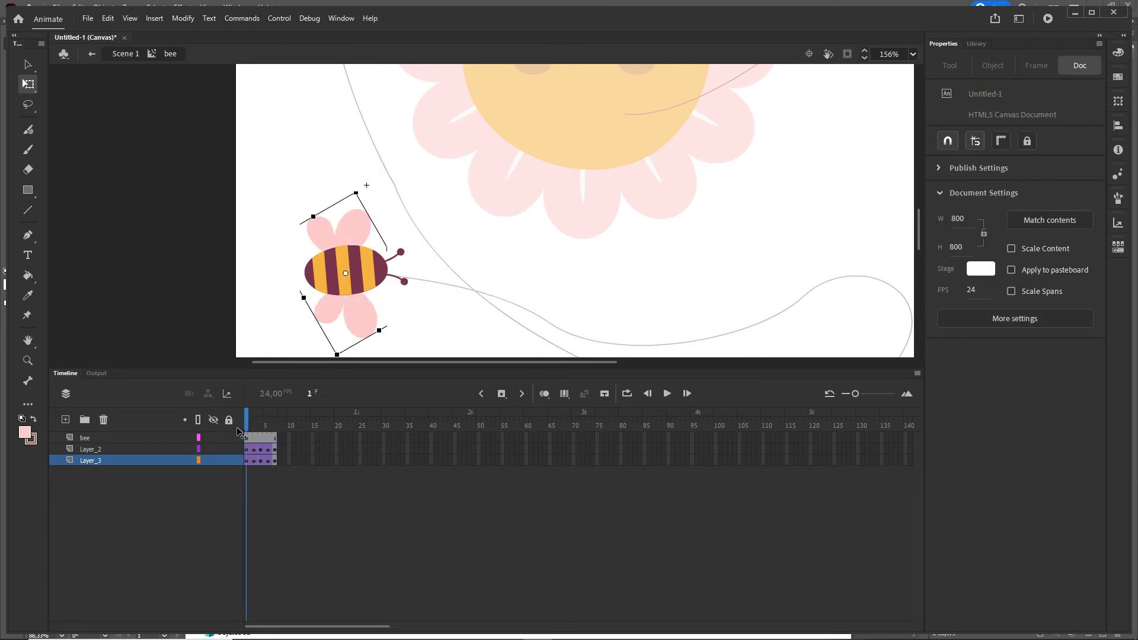
pyautogui.moveTo(246, 436); pyautogui.dragTo(275, 431)
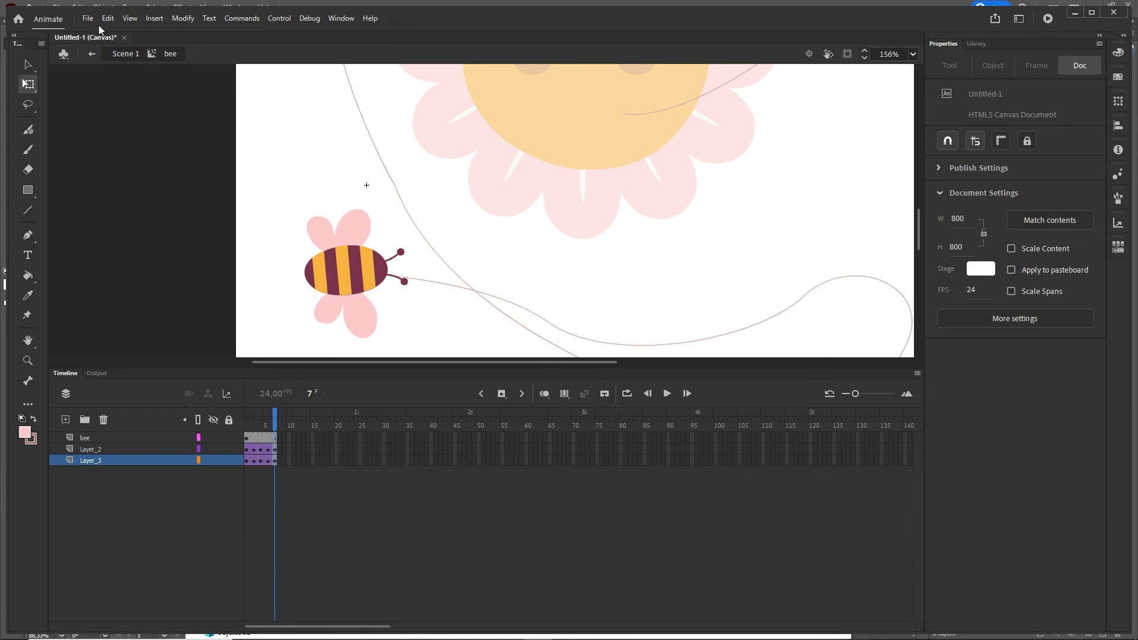
pyautogui.click(140, 55)
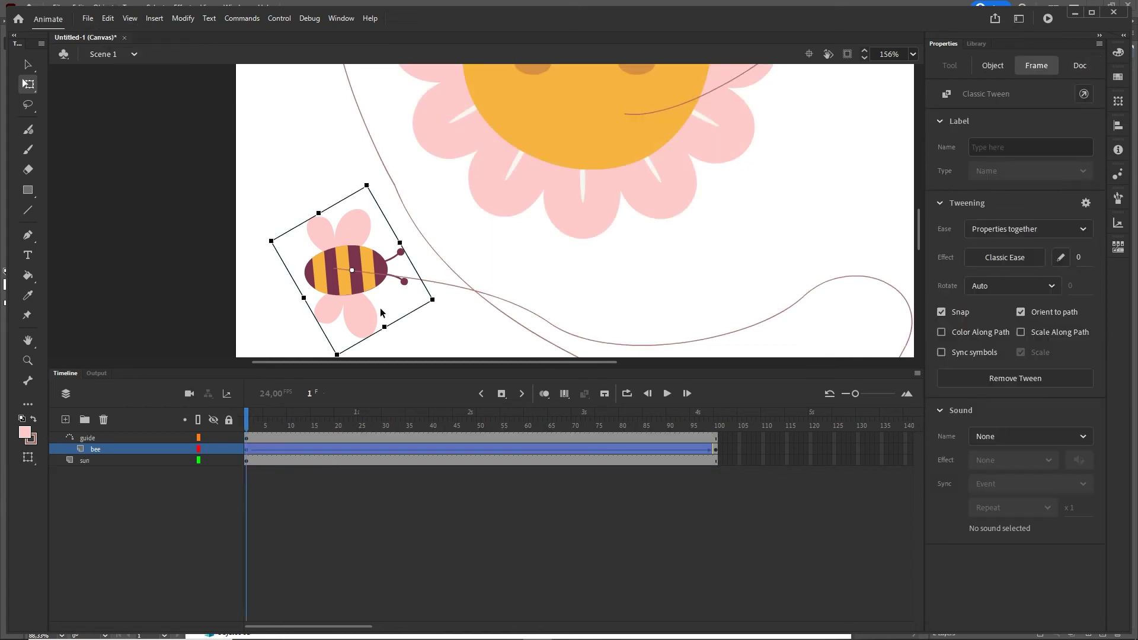
pyautogui.hotkey('ctrl', 'Return')
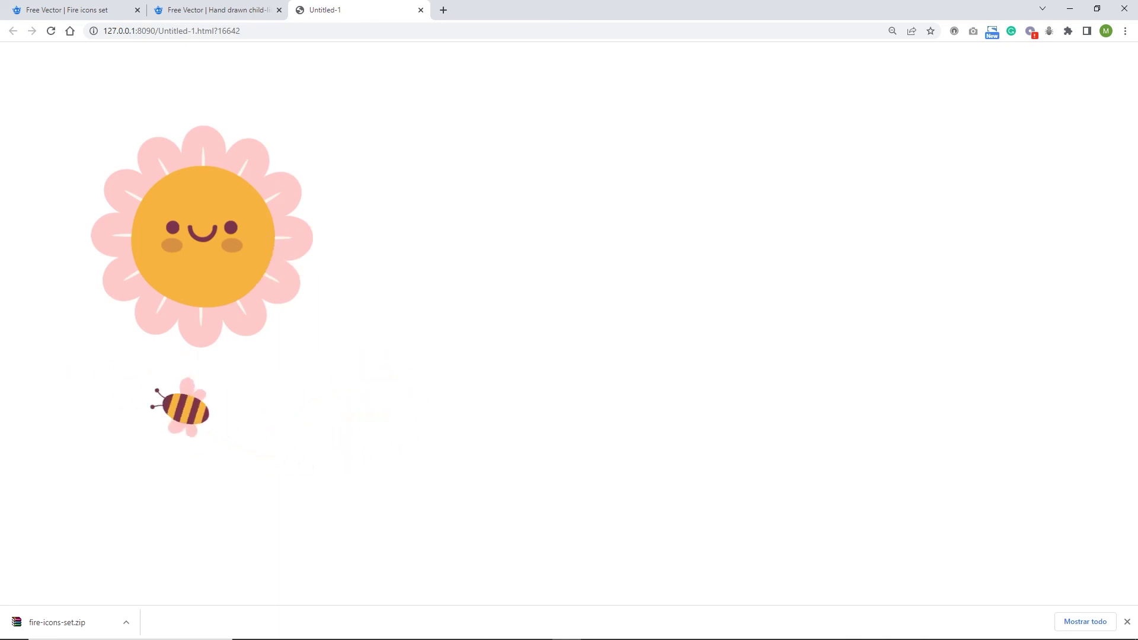
pyautogui.click(542, 633)
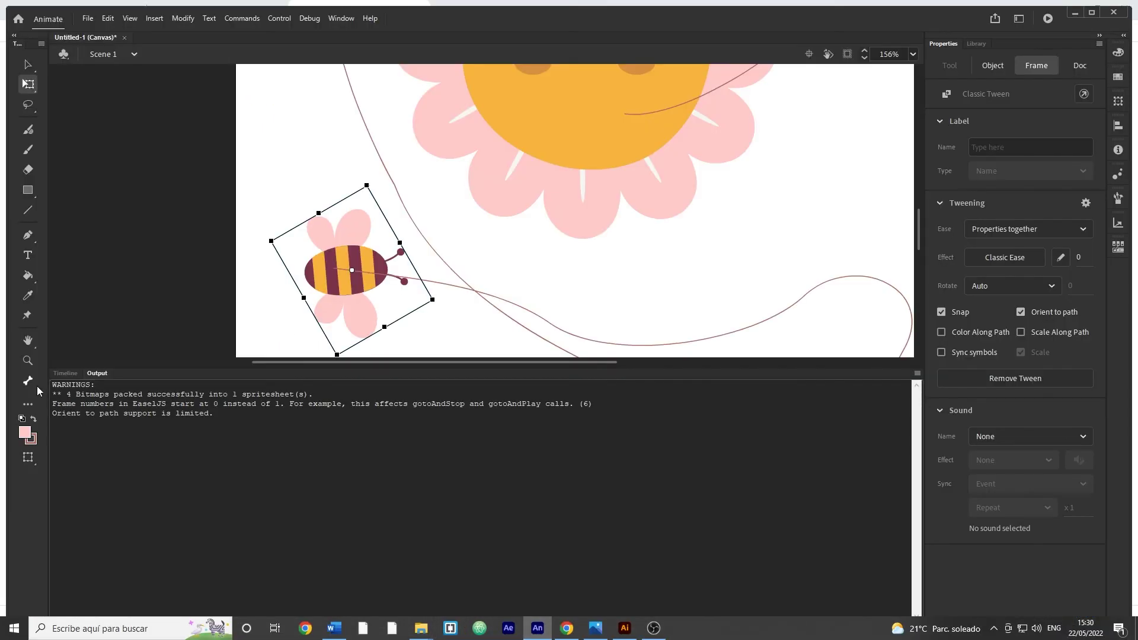
# Change the document's stage color from the color picker to a very light pink.
pyautogui.scroll(-2, 595, 323)
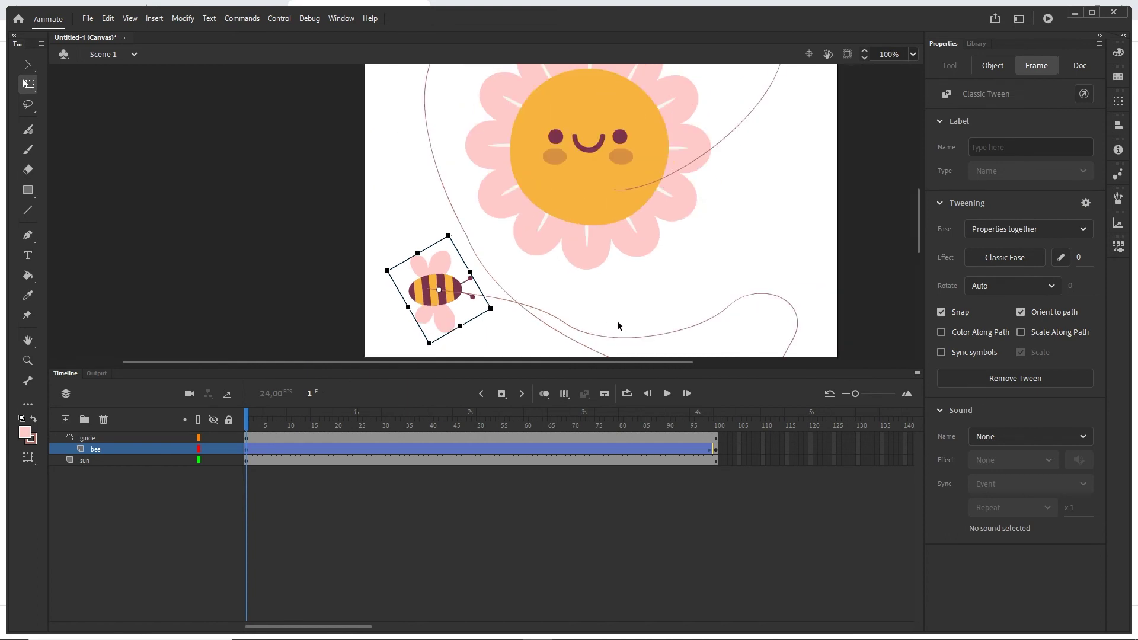
pyautogui.hscroll(3, 706, 292)
pyautogui.click(922, 115)
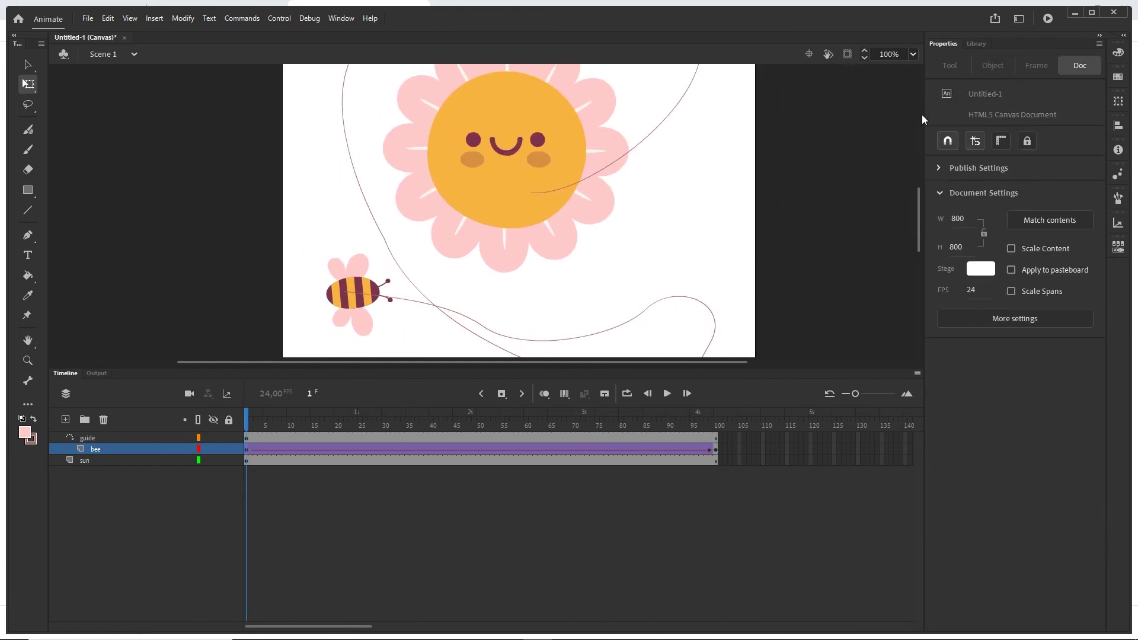
pyautogui.click(980, 272)
pyautogui.click(957, 285)
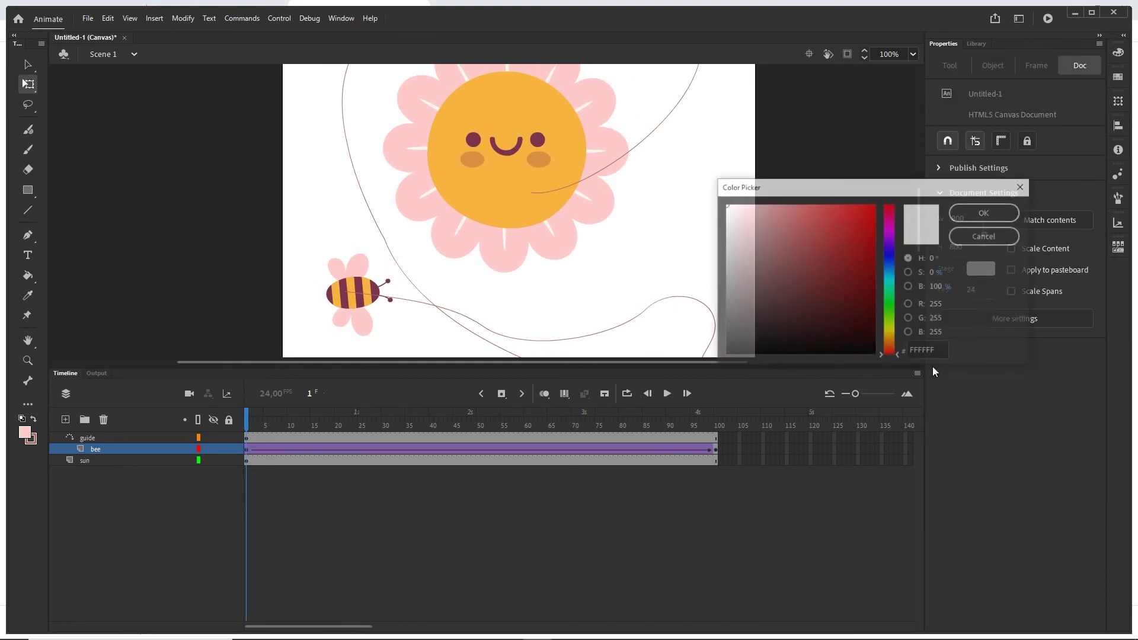
pyautogui.moveTo(889, 228); pyautogui.dragTo(851, 197)
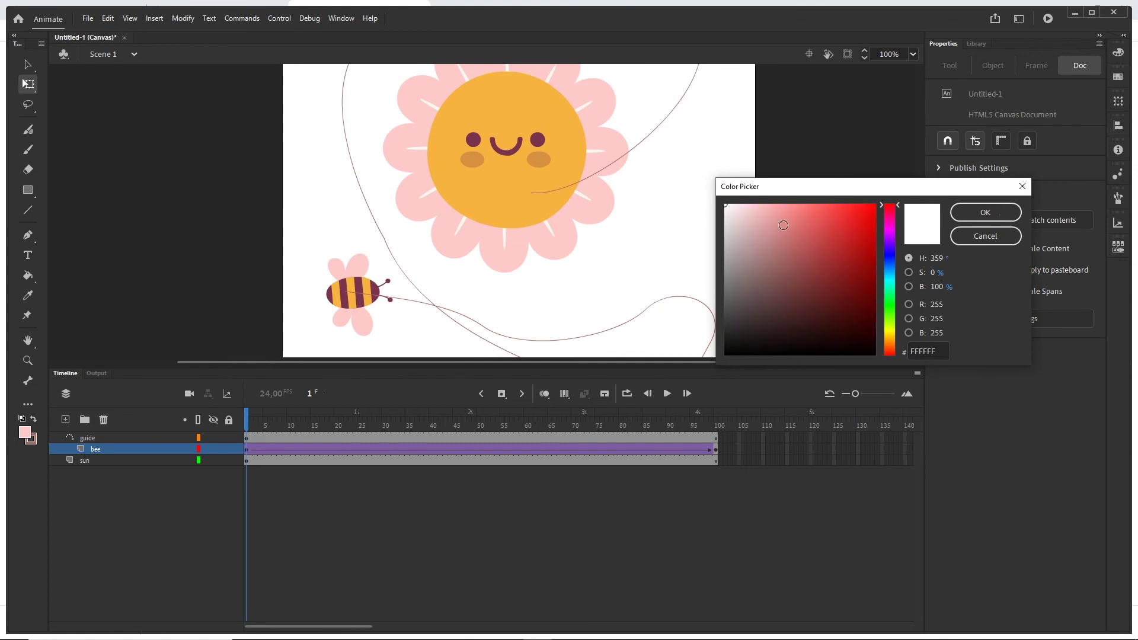
pyautogui.click(736, 204)
pyautogui.click(996, 213)
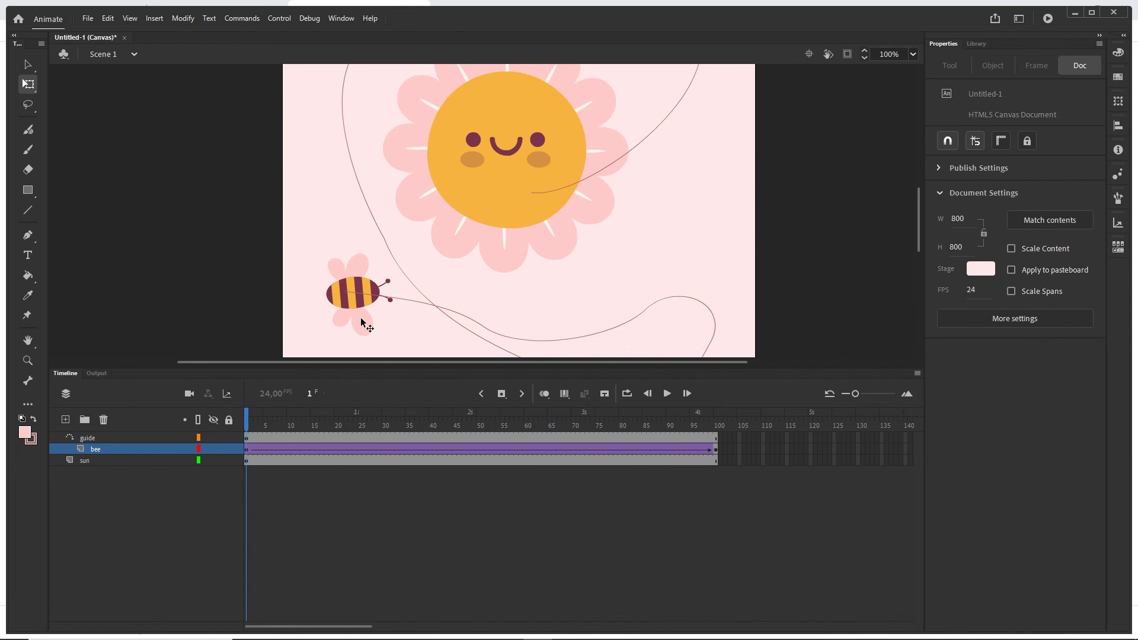
# Try a slower wing flap in the bee symbol with keyframes at frames 5 and 10, and test it in the browser.
pyautogui.doubleClick(341, 323)
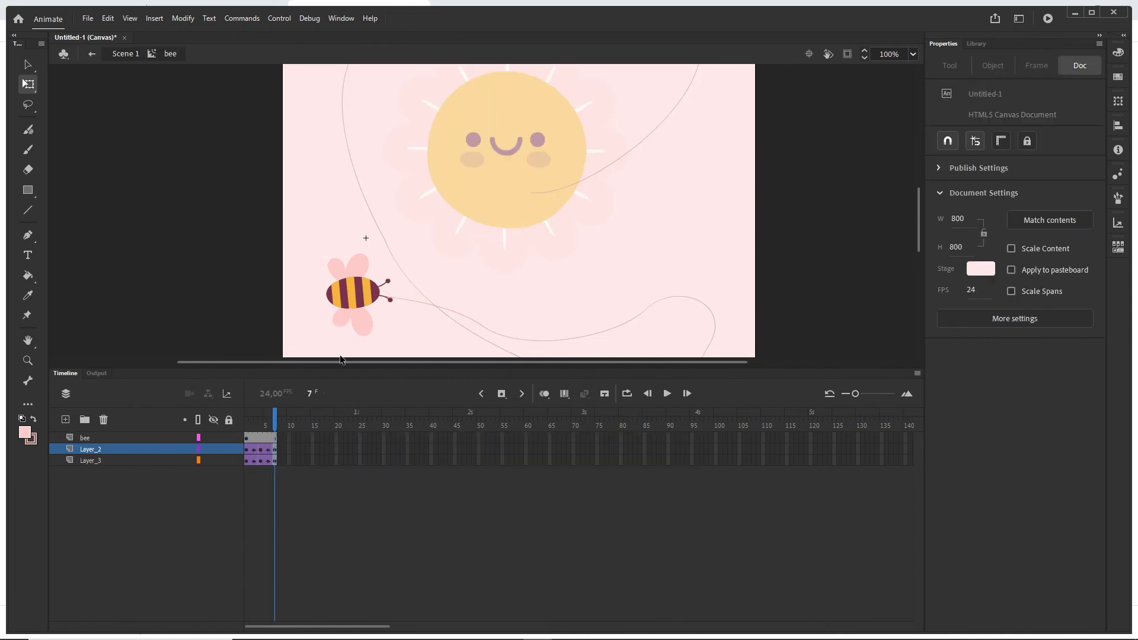
pyautogui.moveTo(273, 461)
pyautogui.mouseDown()
pyautogui.moveTo(248, 442)
pyautogui.moveTo(290, 452)
pyautogui.mouseUp()
pyautogui.press('Return')
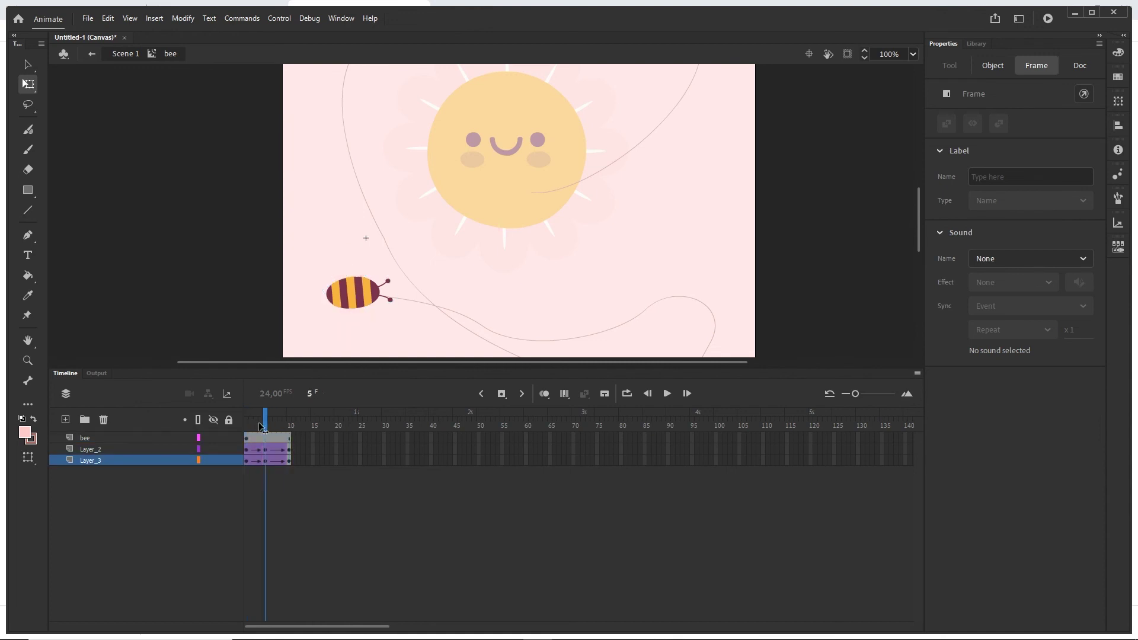
pyautogui.hotkey('ctrl', 'Return')
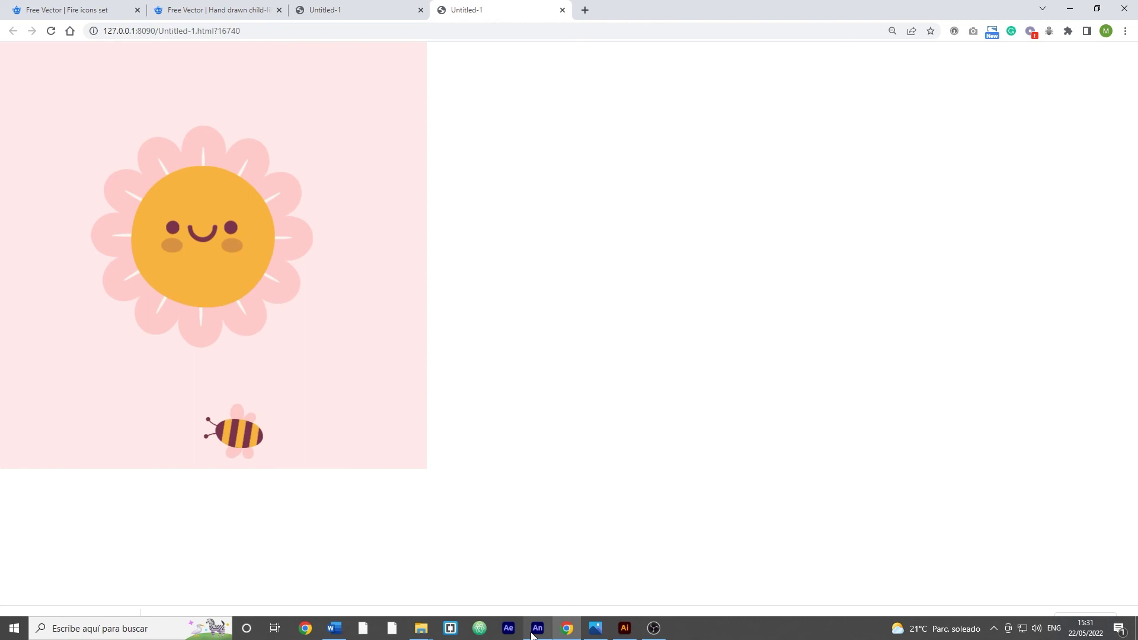
# Switch back to Animate and undo the timing changes to the bee's wing flap.
pyautogui.click(537, 637)
pyautogui.click(68, 374)
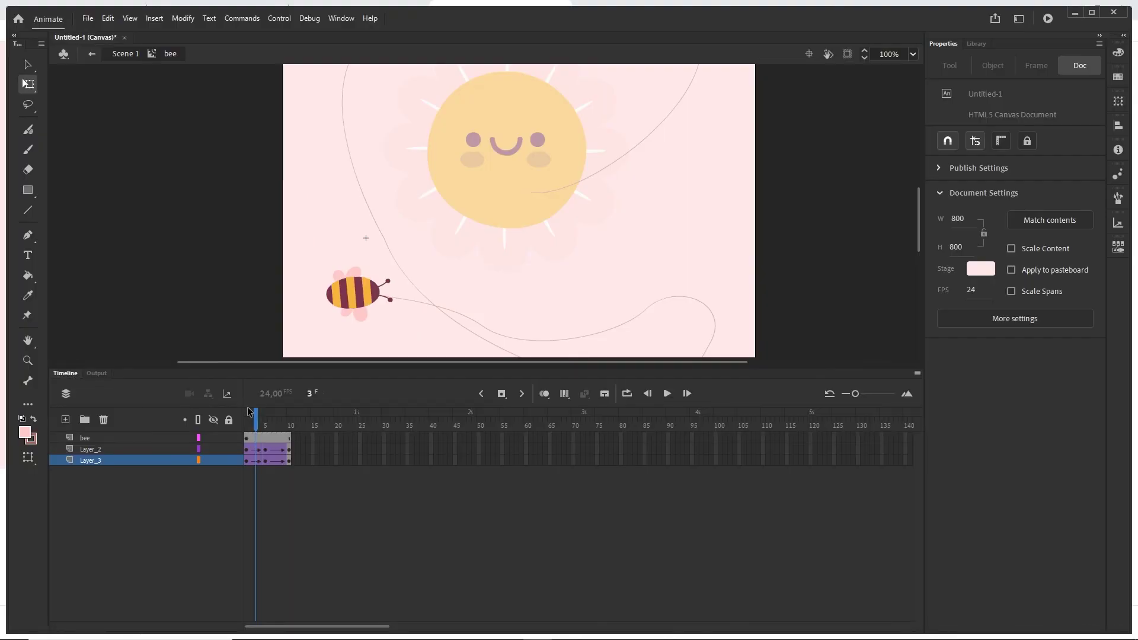
pyautogui.click(249, 413)
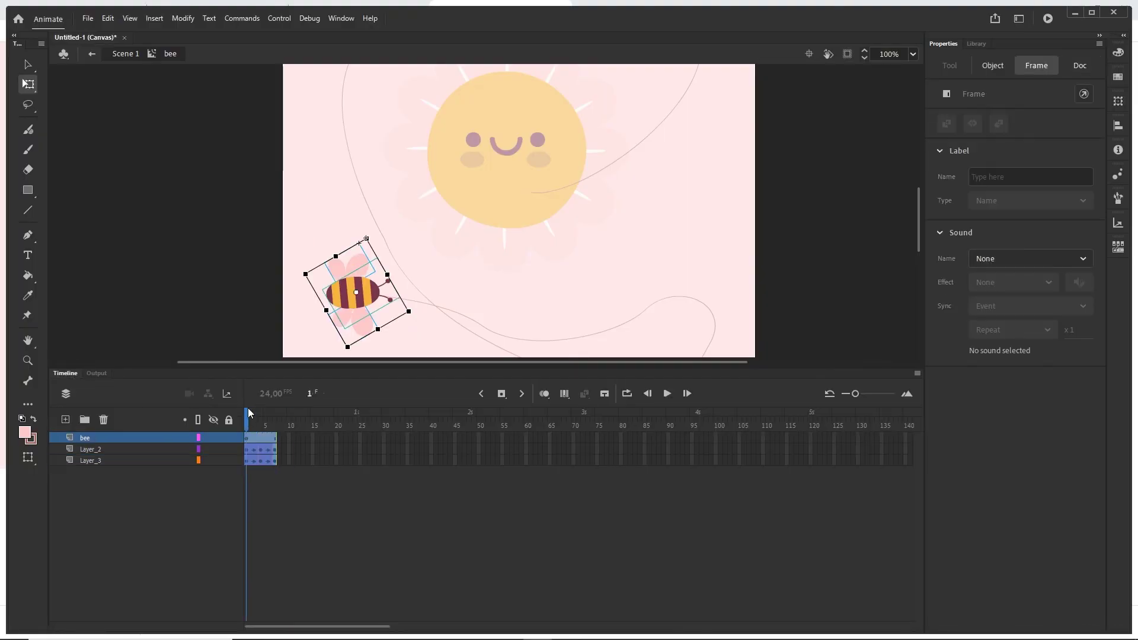
# Return to Scene 1 and test the full bee animation in the browser.
pyautogui.click(124, 55)
pyautogui.hotkey('ctrl', 'Return')
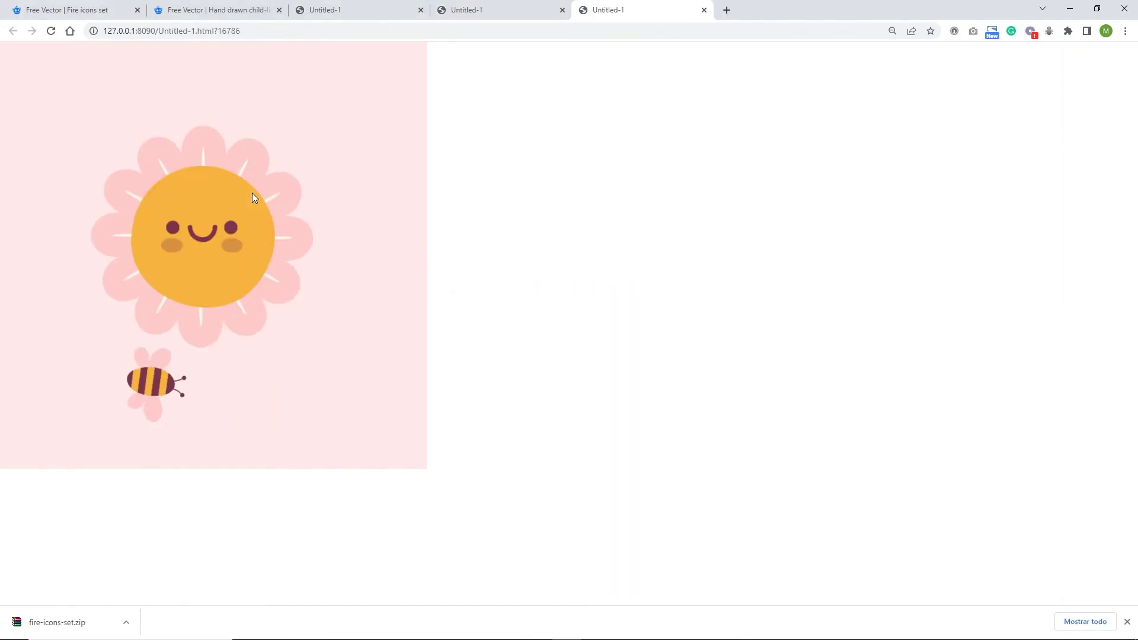